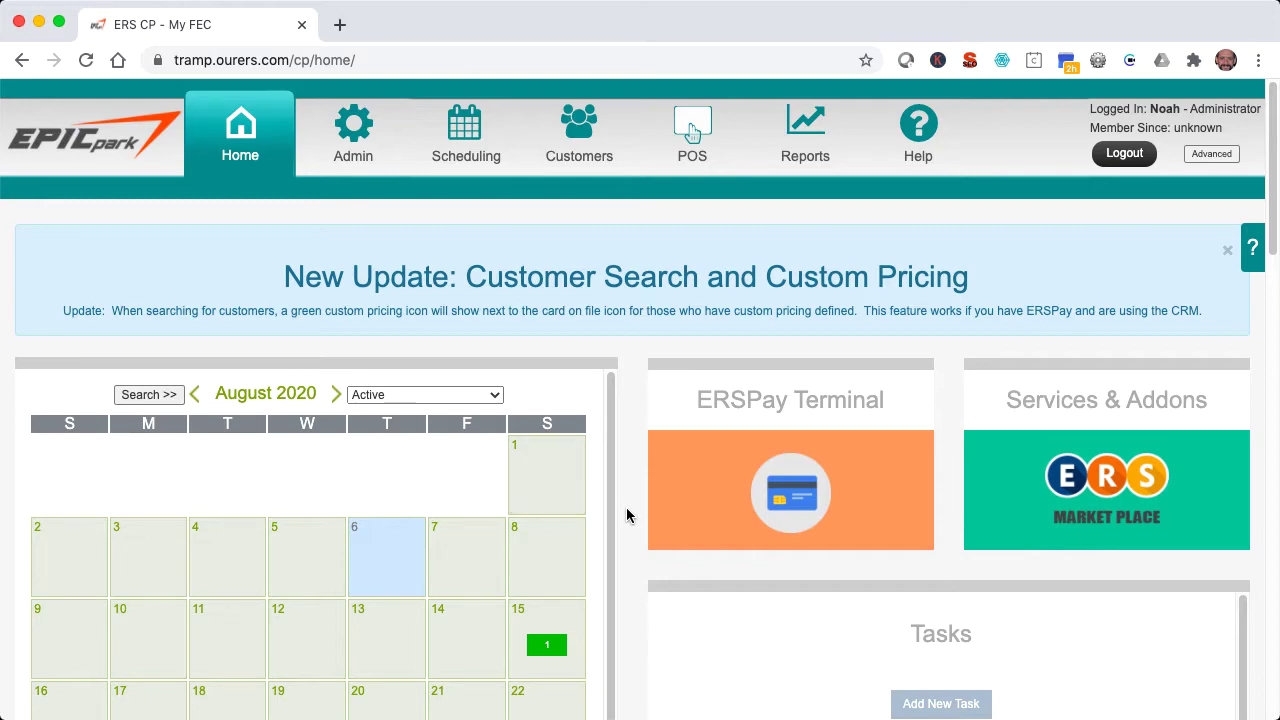
- Go to Admin > General Config > Users to list the existing user accounts
{"action": "left_click", "coordinate": [350, 128]}
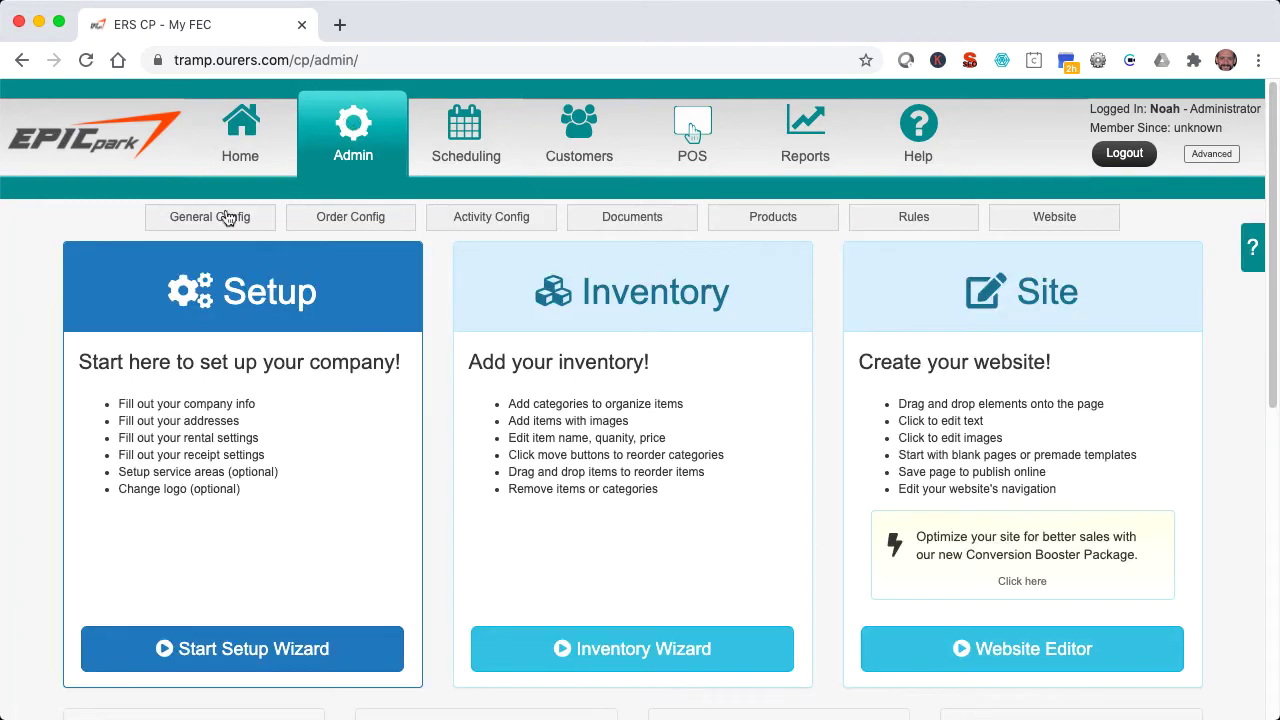
{"action": "left_click", "coordinate": [228, 218]}
{"action": "left_click", "coordinate": [193, 601]}
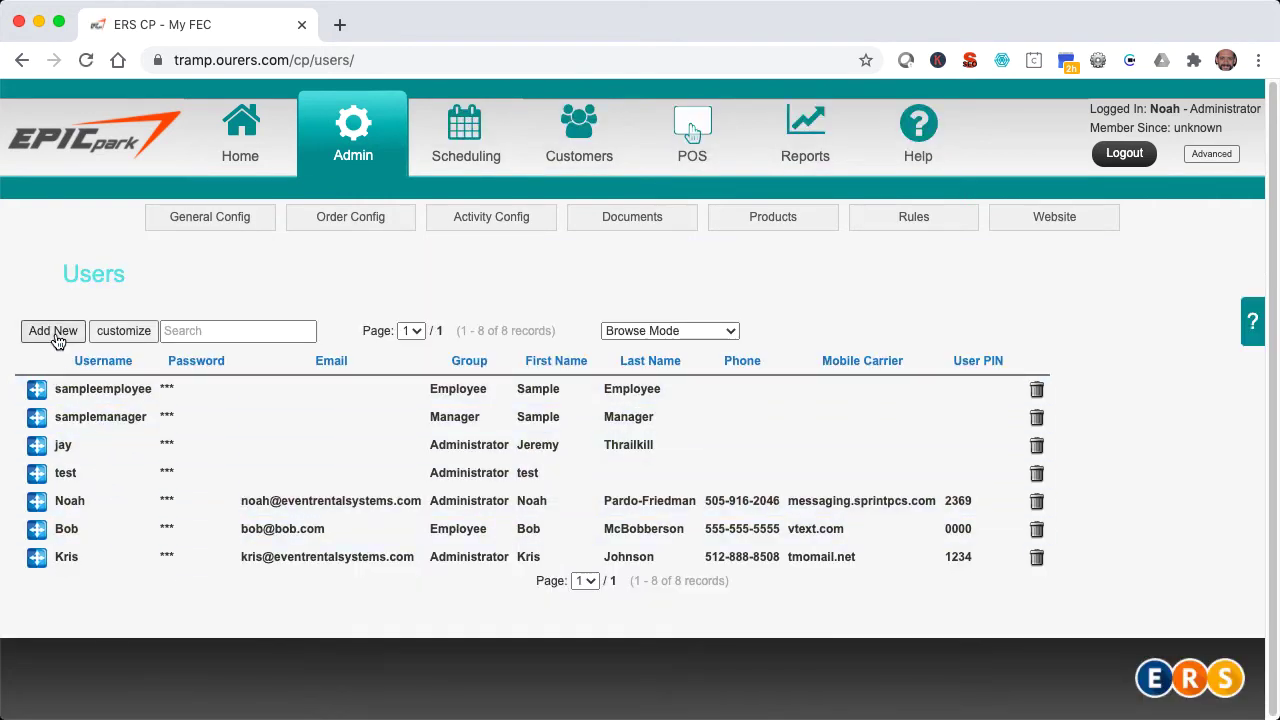
- Add a new user with a username, a confirmed password and an e-mail address, then check the Group choices
{"action": "left_click", "coordinate": [56, 338]}
{"action": "left_click", "coordinate": [257, 400]}
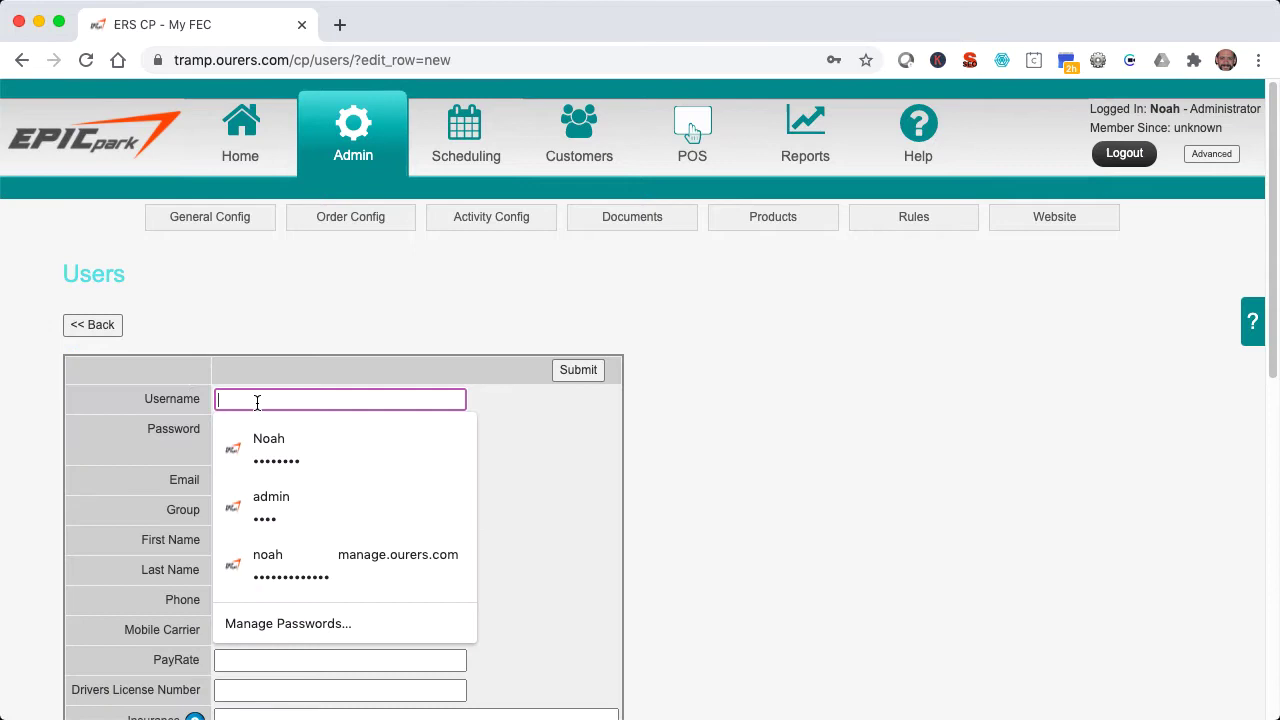
{"action": "type", "text": "Johnny"}
{"action": "key", "text": "Tab"}
{"action": "type", "text": "***"}
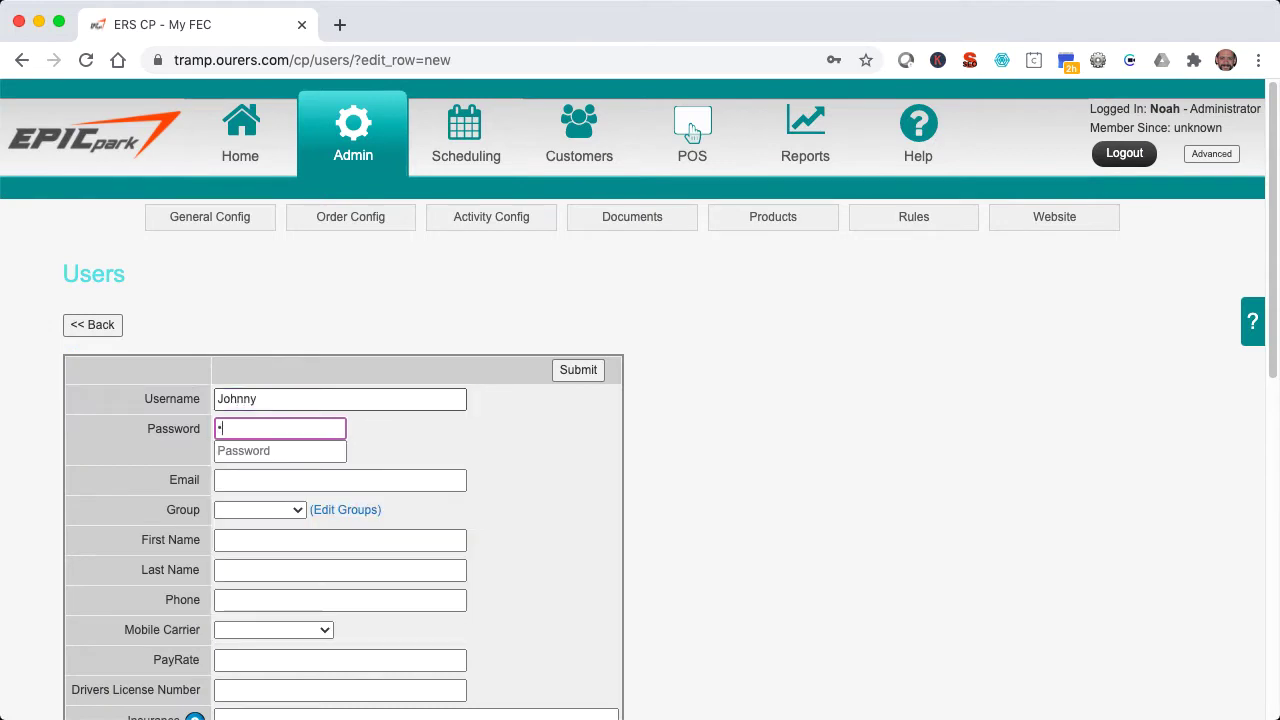
{"action": "type", "text": "*"}
{"action": "key", "text": "Tab"}
{"action": "type", "text": "****"}
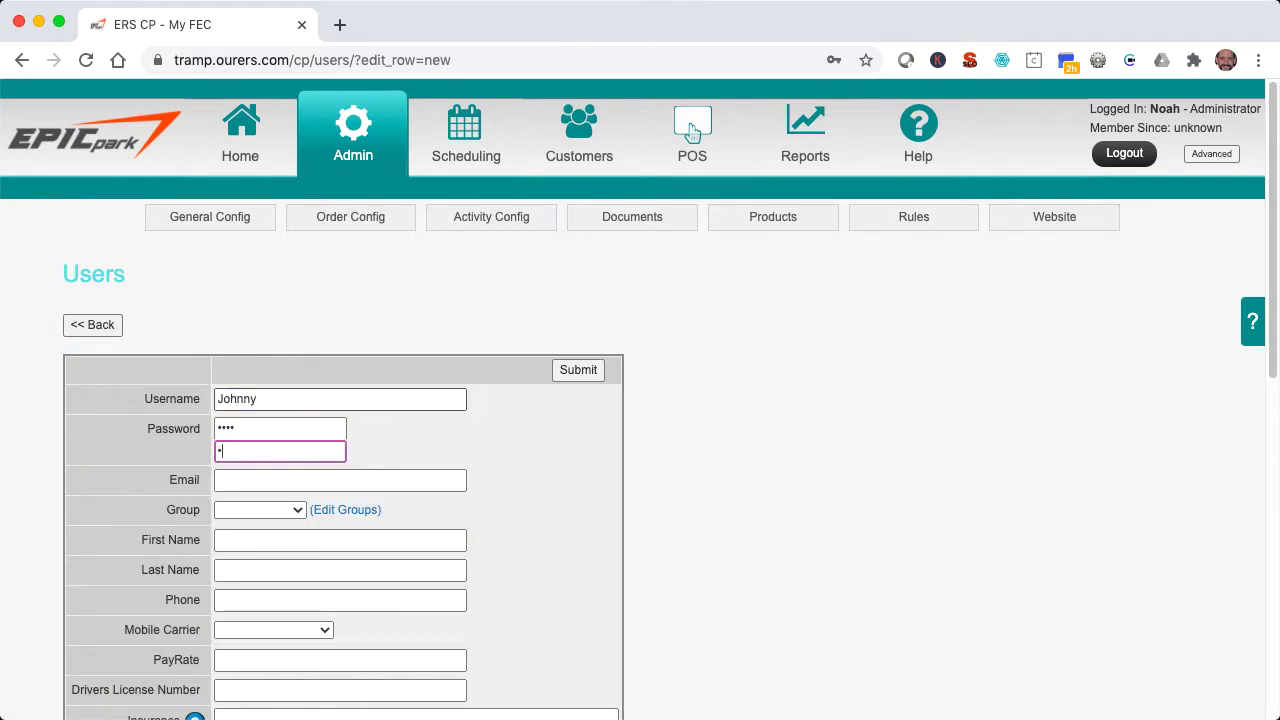
{"action": "key", "text": "Tab"}
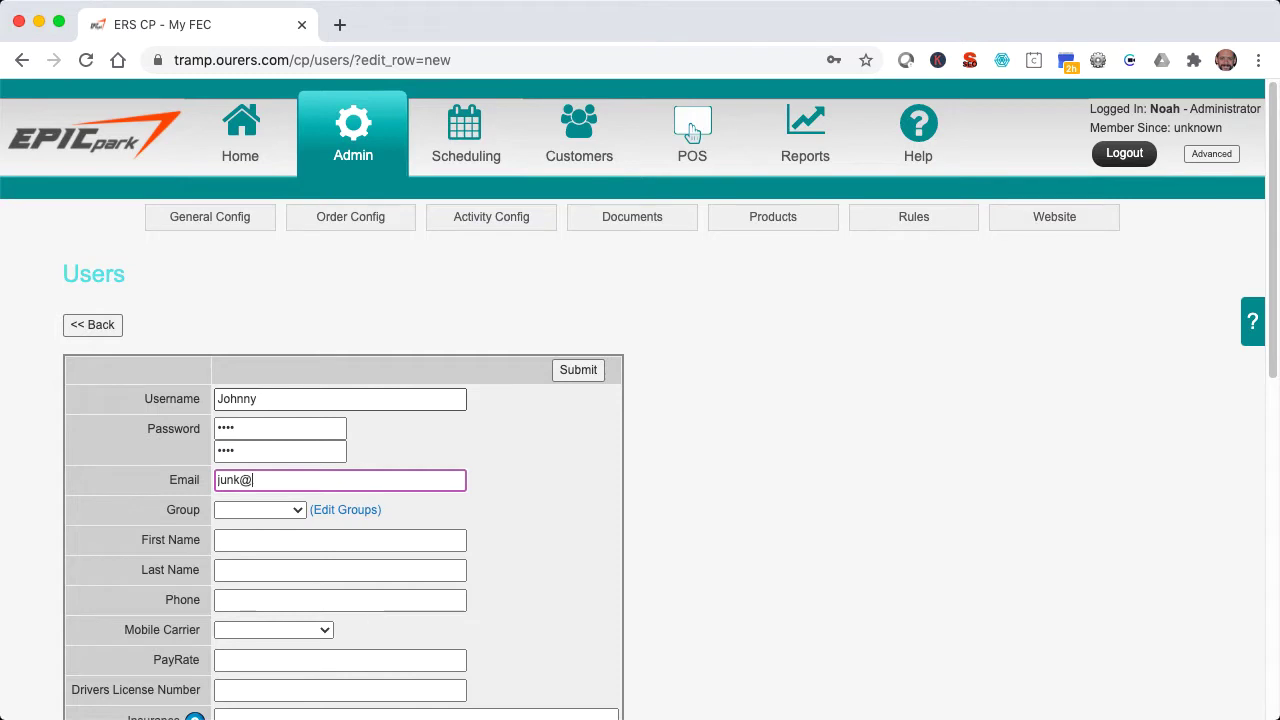
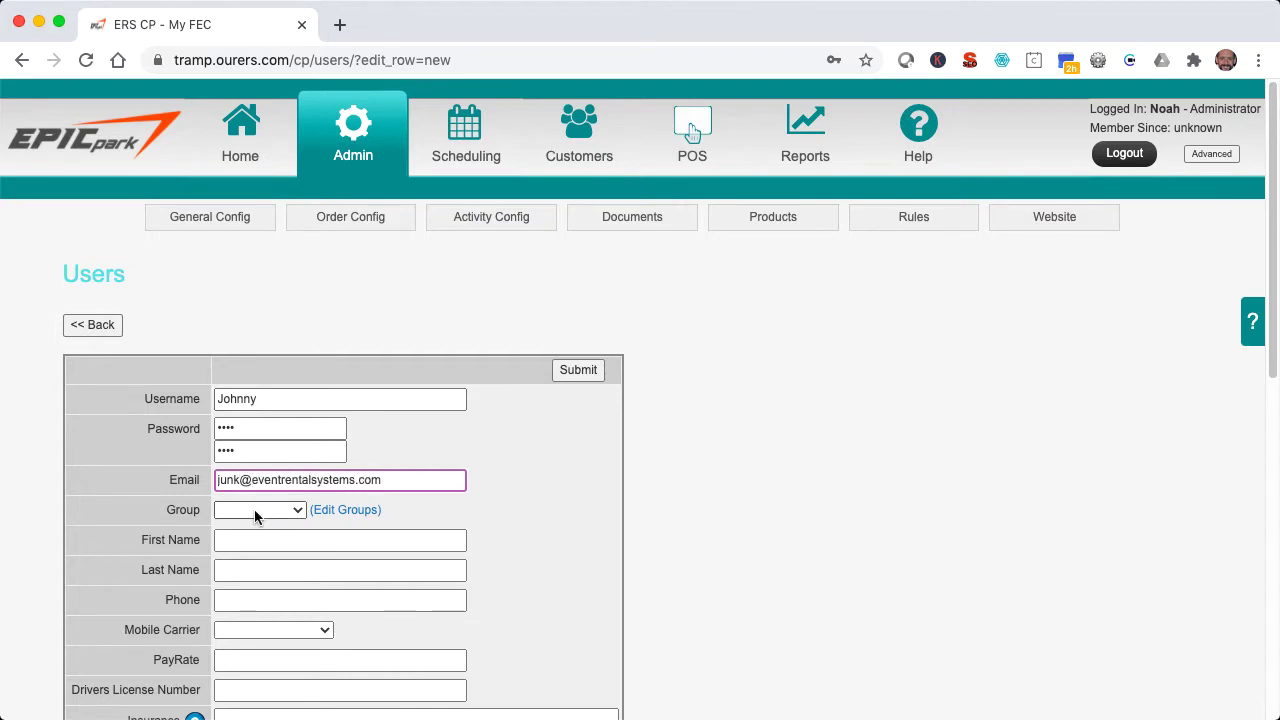
{"action": "left_click", "coordinate": [257, 511]}
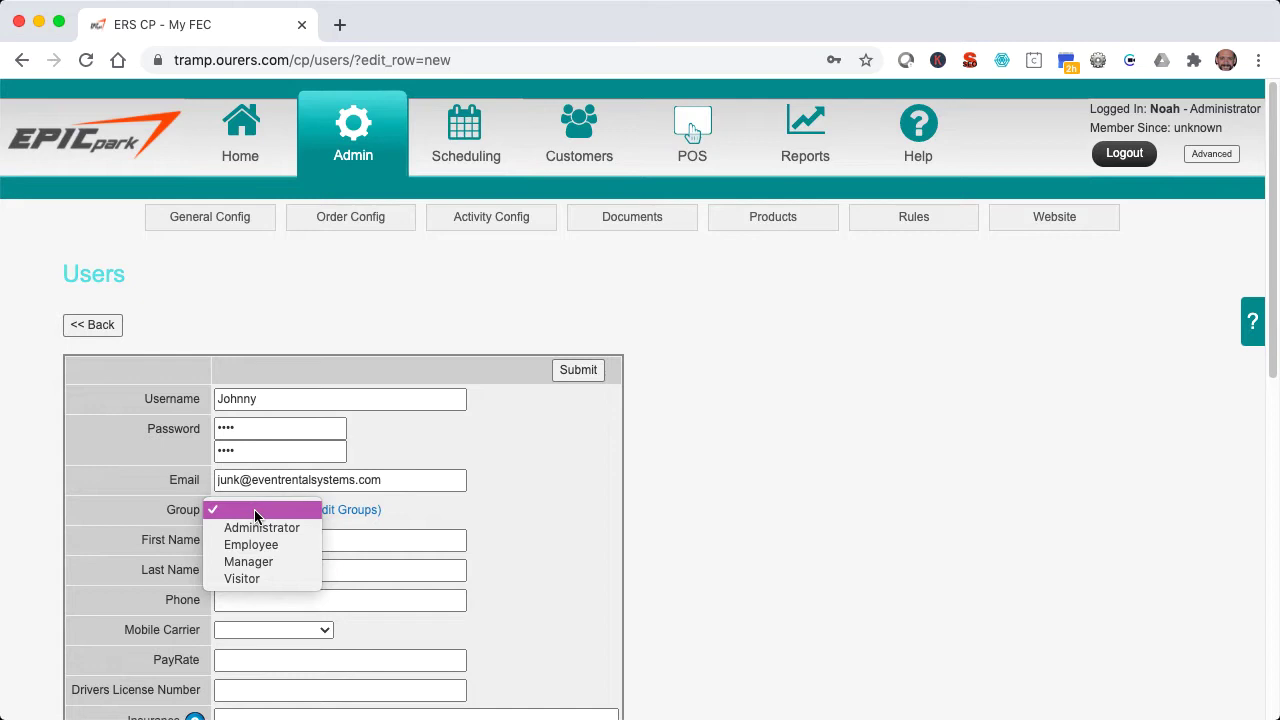
- Leave Group unset and enter the user's first name, last name and phone number
{"action": "left_click", "coordinate": [254, 510]}
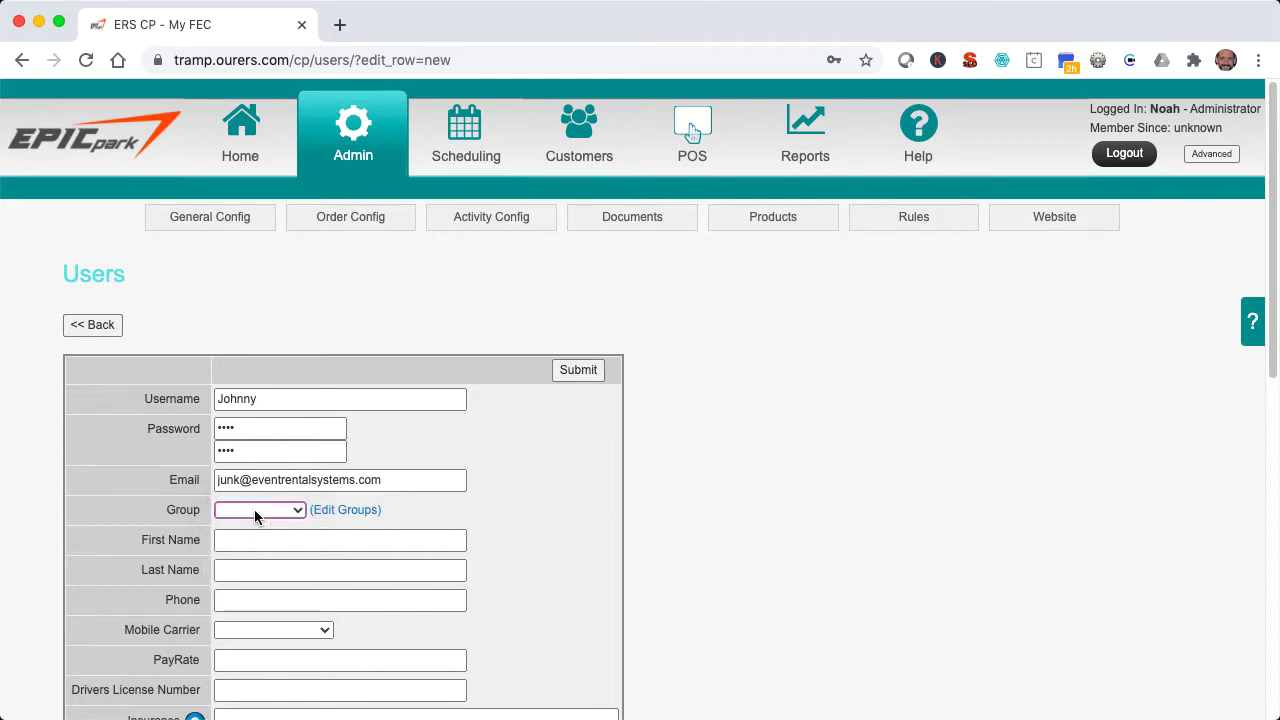
{"action": "key", "text": "Tab"}
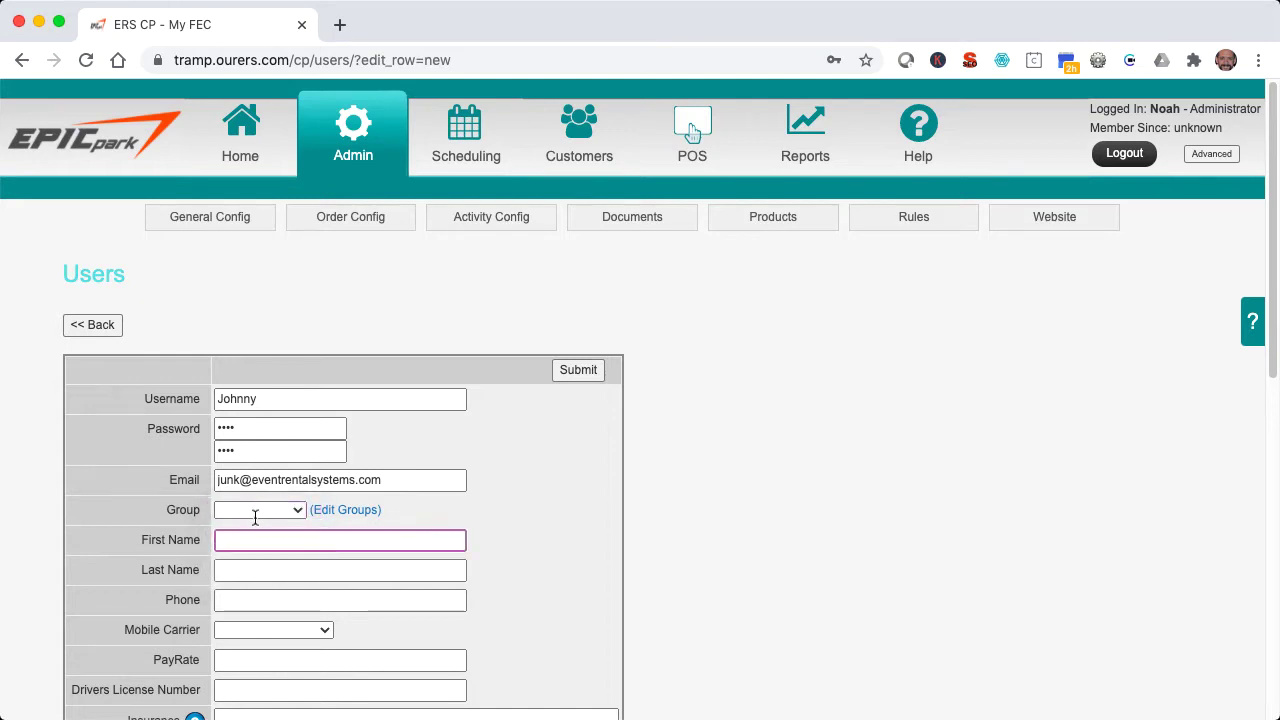
{"action": "type", "text": "Johnny"}
{"action": "key", "text": "Tab"}
{"action": "type", "text": "Jones"}
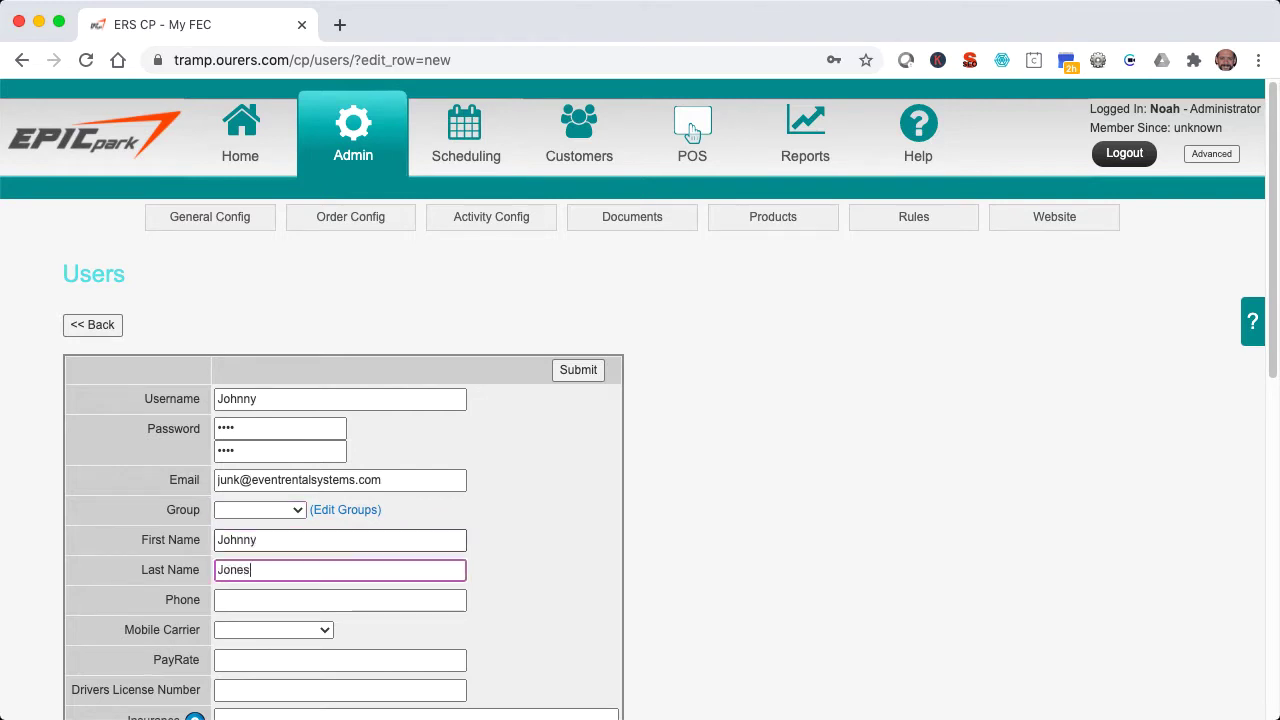
{"action": "key", "text": "Tab"}
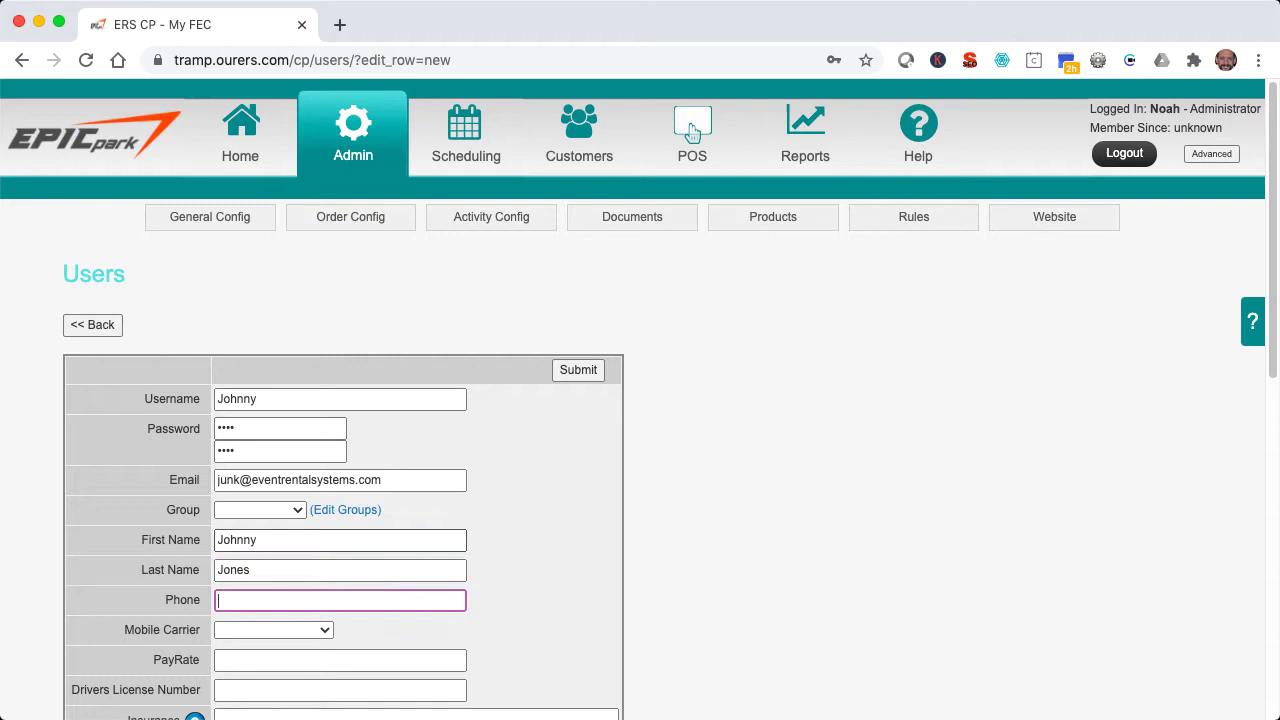
{"action": "type", "text": "555-555-5555"}
- Set the new user's Timeout in Minutes (v3) to 10
{"action": "scroll", "coordinate": [692, 131], "scroll_direction": "down", "scroll_amount": 10}
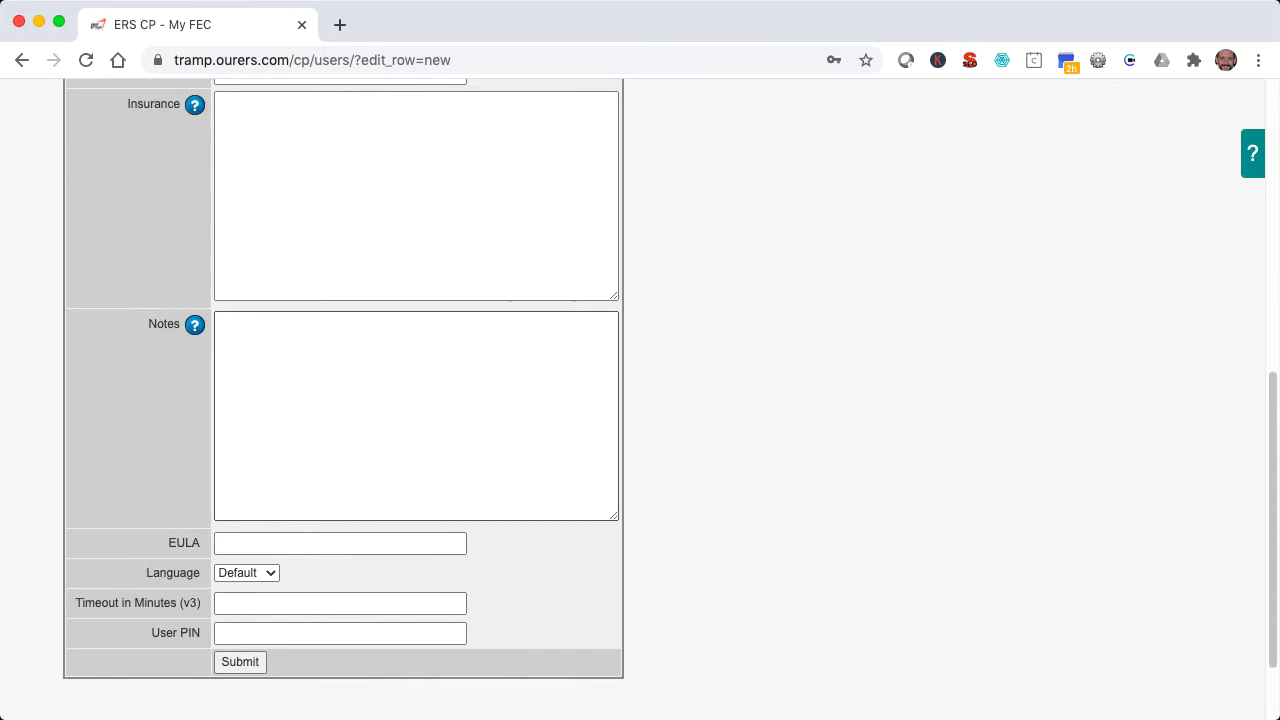
{"action": "left_click", "coordinate": [251, 606]}
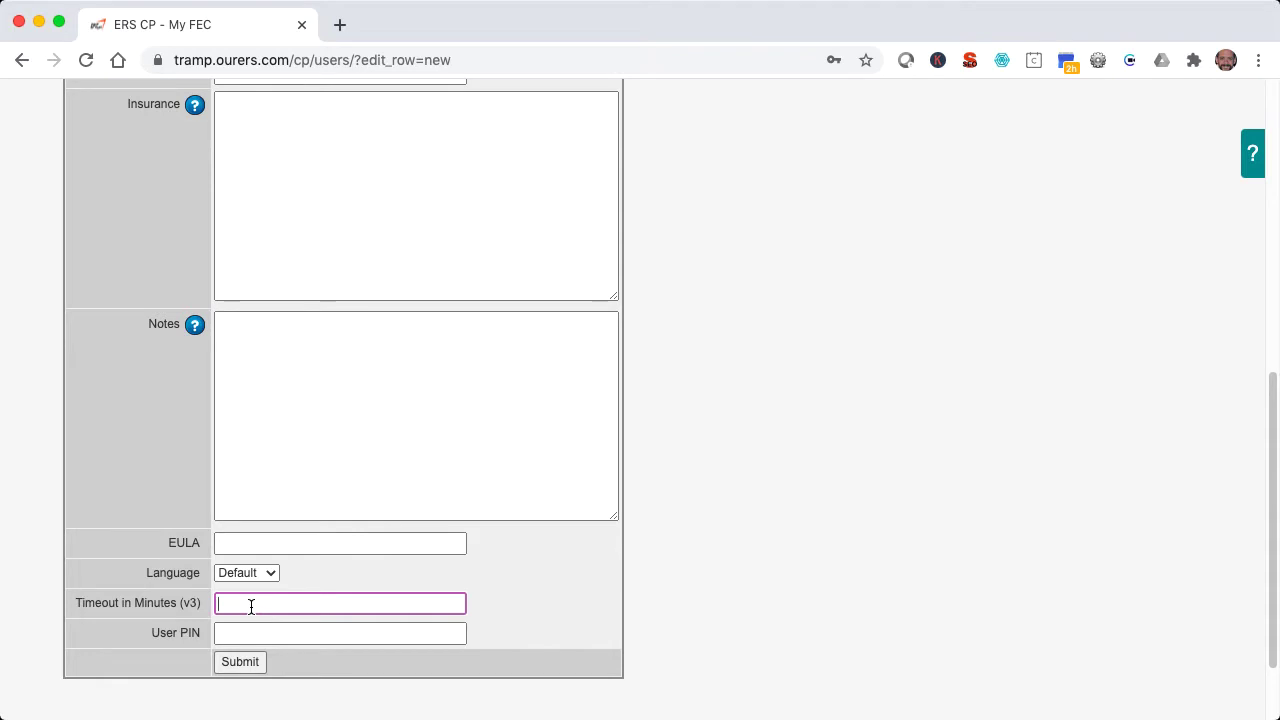
{"action": "type", "text": "10"}
{"action": "left_click", "coordinate": [340, 633]}
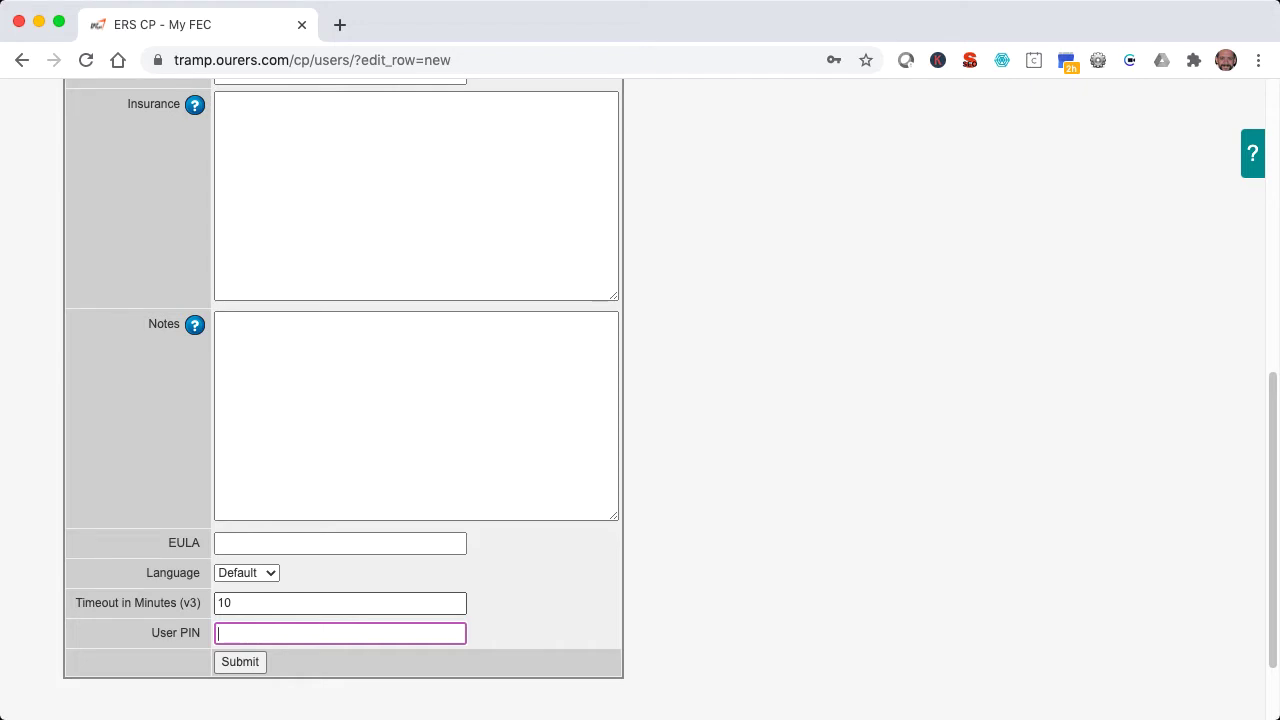
{"action": "scroll", "coordinate": [297, 629], "scroll_direction": "up", "scroll_amount": 5}
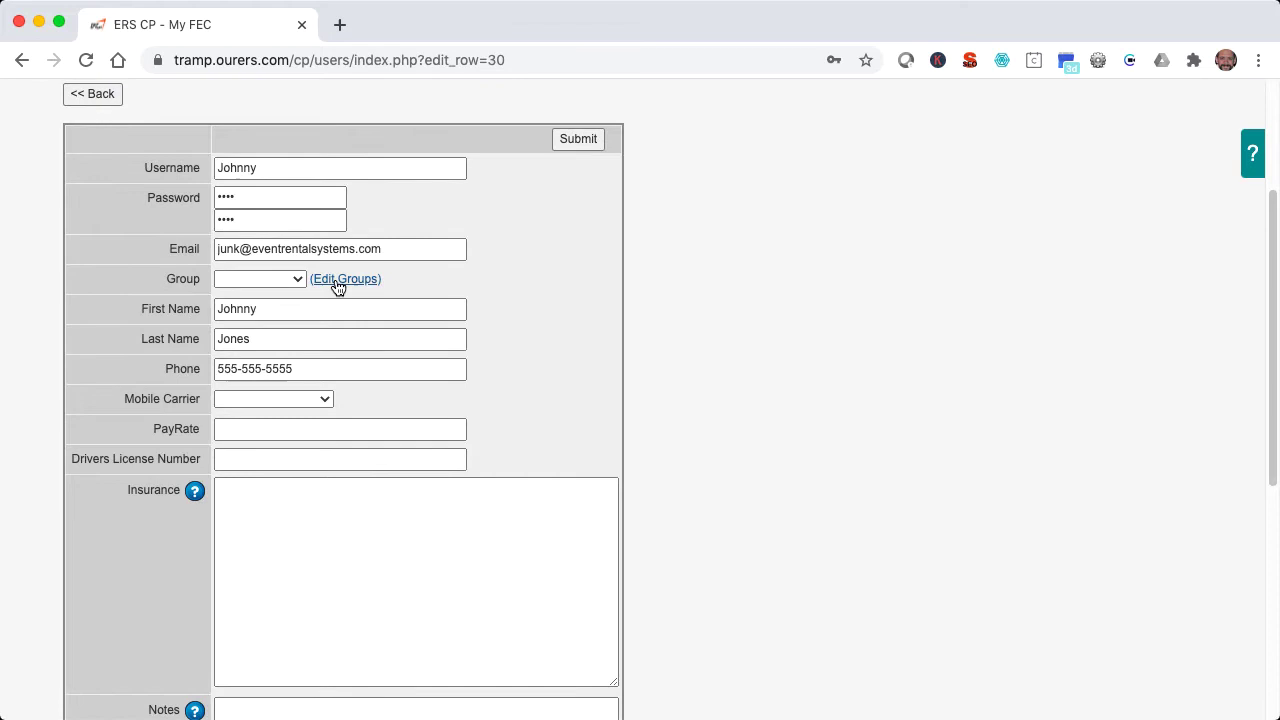
- In Edit Groups, add a new group named 'SEO Consultants'
{"action": "left_click", "coordinate": [338, 279]}
{"action": "left_click", "coordinate": [288, 222]}
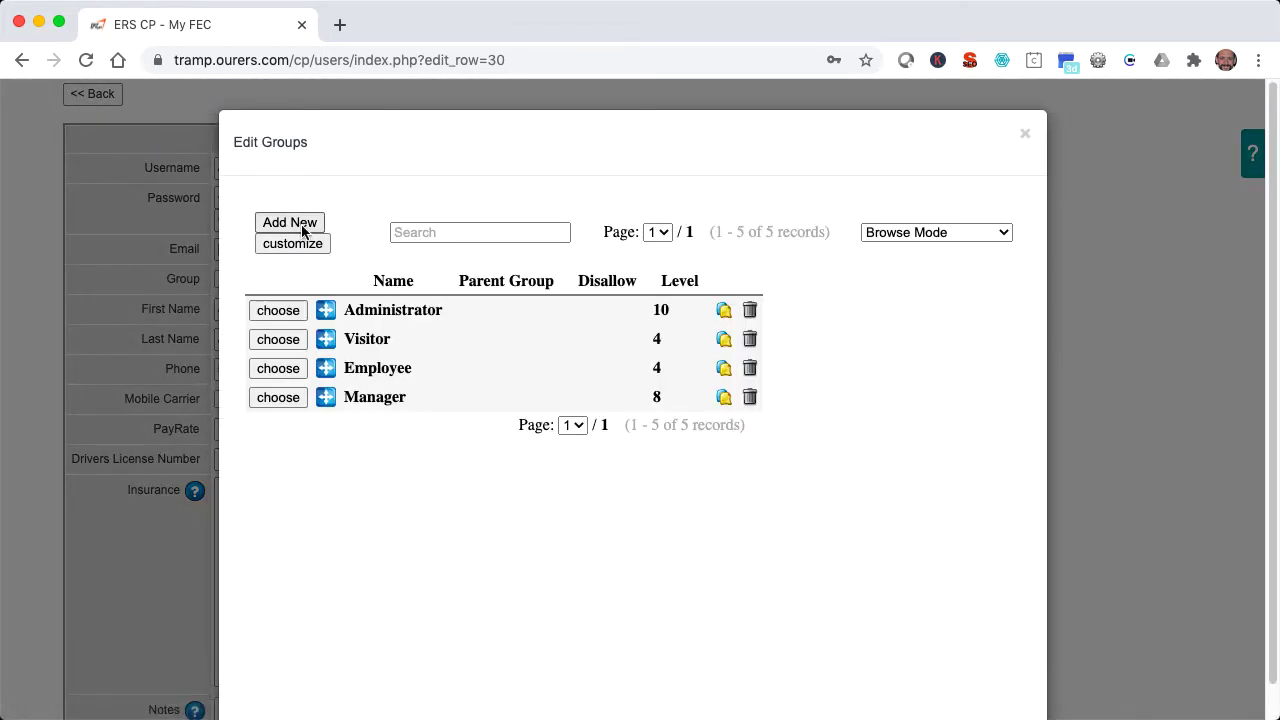
{"action": "left_click", "coordinate": [366, 290]}
{"action": "type", "text": "S"}
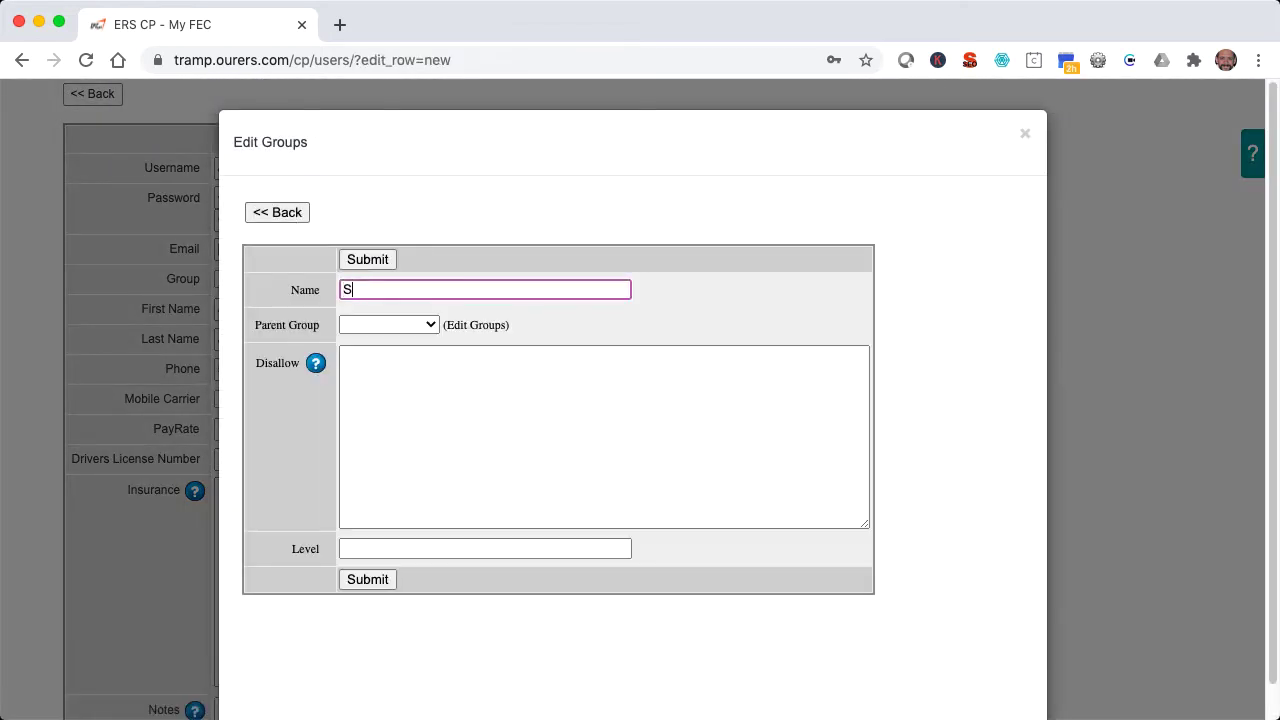
{"action": "type", "text": "EO Consultants"}
- Give the SEO Consultants group level 10 and disallow Reports
{"action": "left_click", "coordinate": [409, 549]}
{"action": "type", "text": "10"}
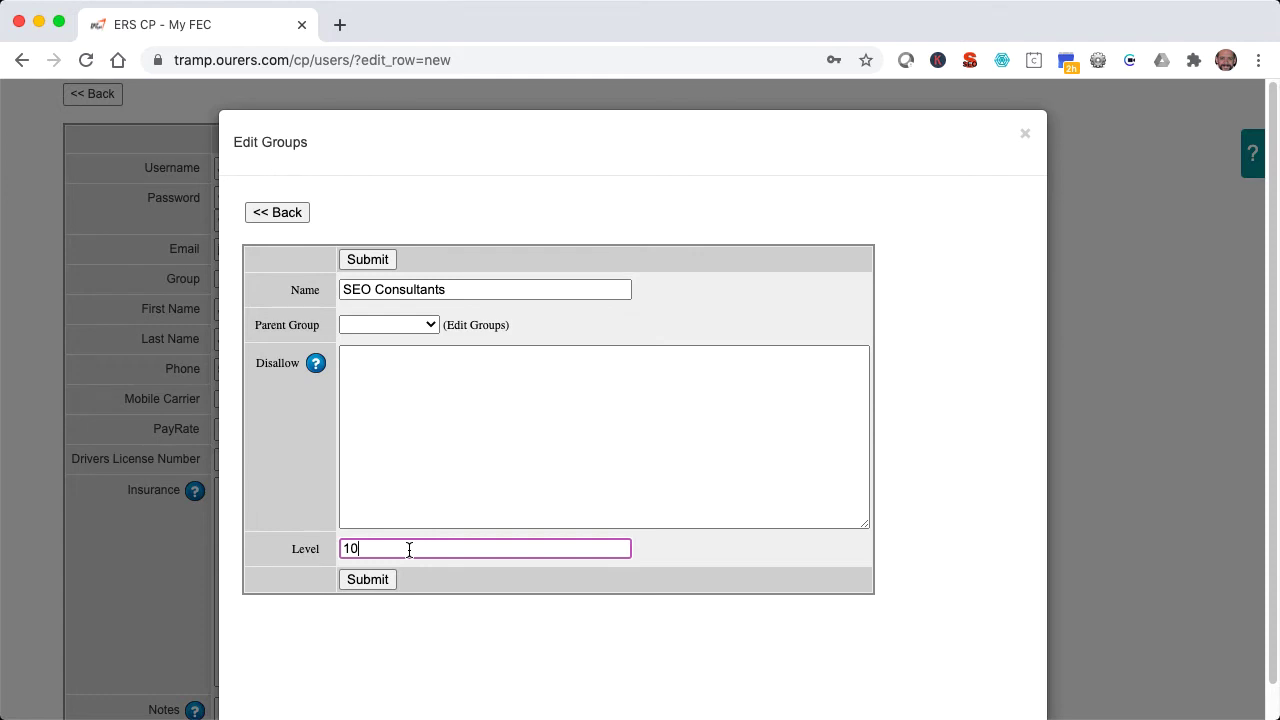
{"action": "left_click", "coordinate": [380, 384]}
{"action": "type", "text": "R"}
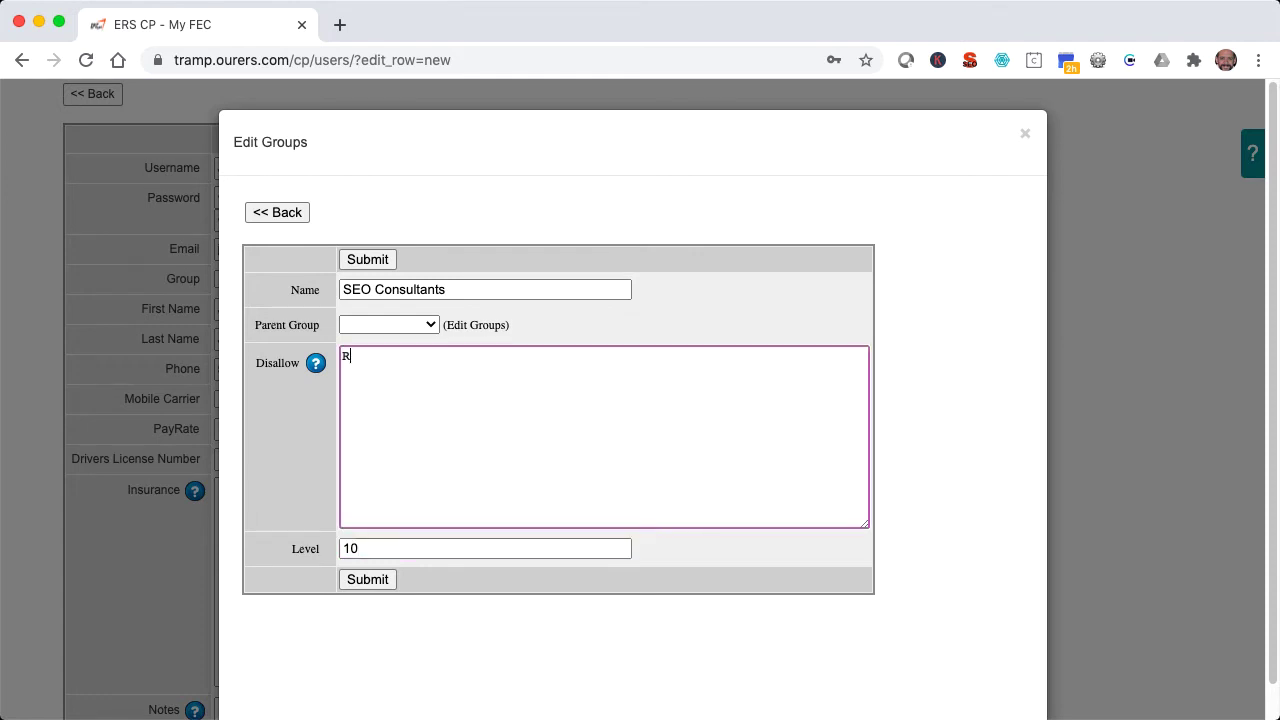
{"action": "type", "text": "eports"}
- Save the SEO Consultants group, assign it to the new user, and save the user
{"action": "left_click", "coordinate": [375, 579]}
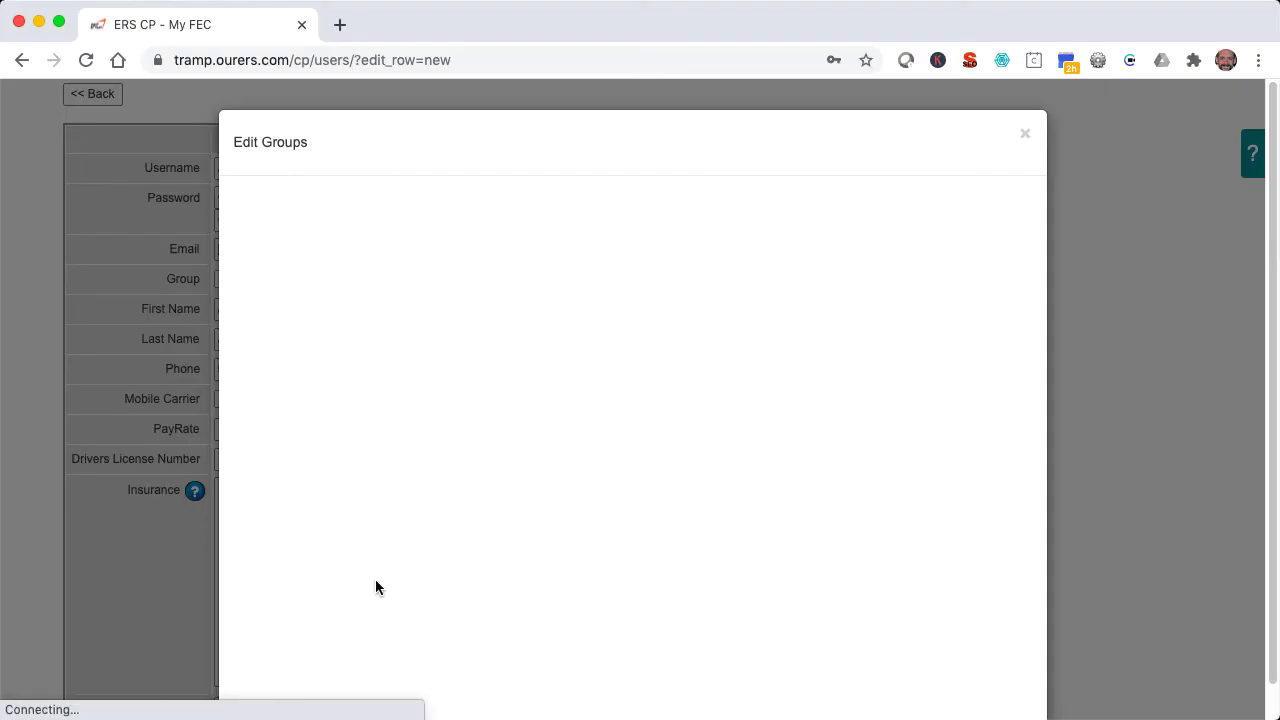
{"action": "left_click", "coordinate": [286, 432]}
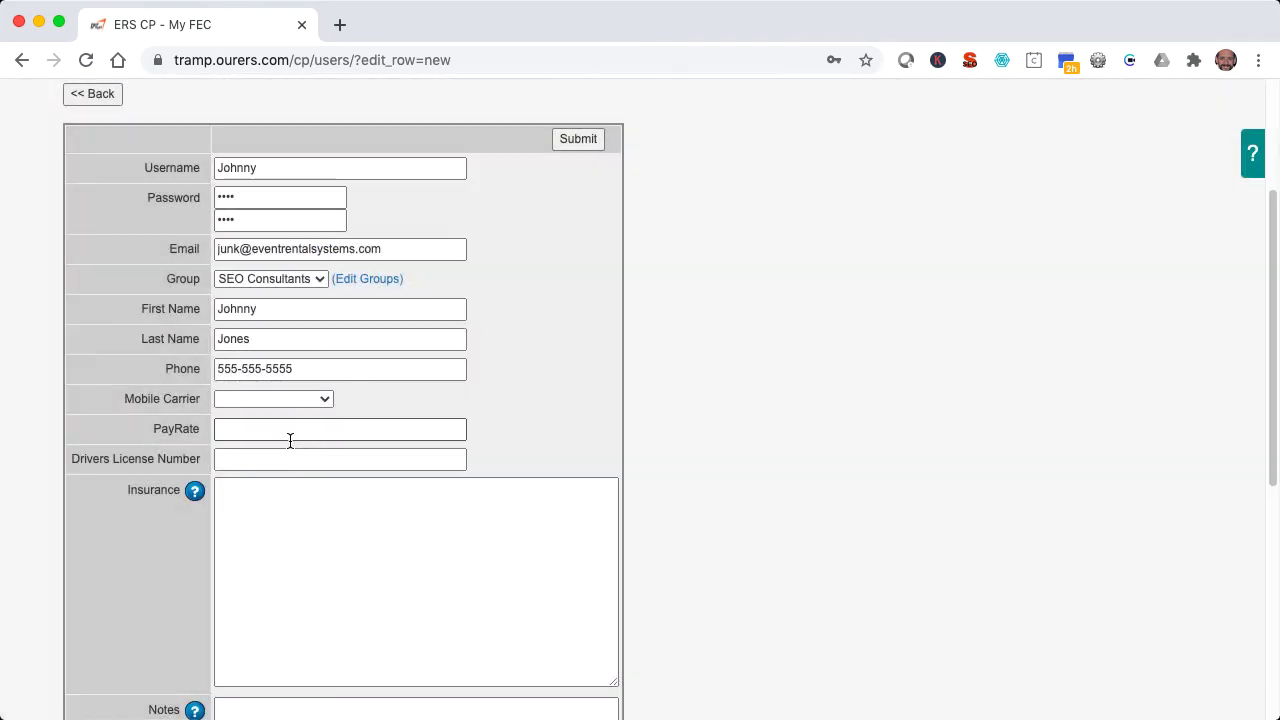
{"action": "left_click", "coordinate": [580, 140]}
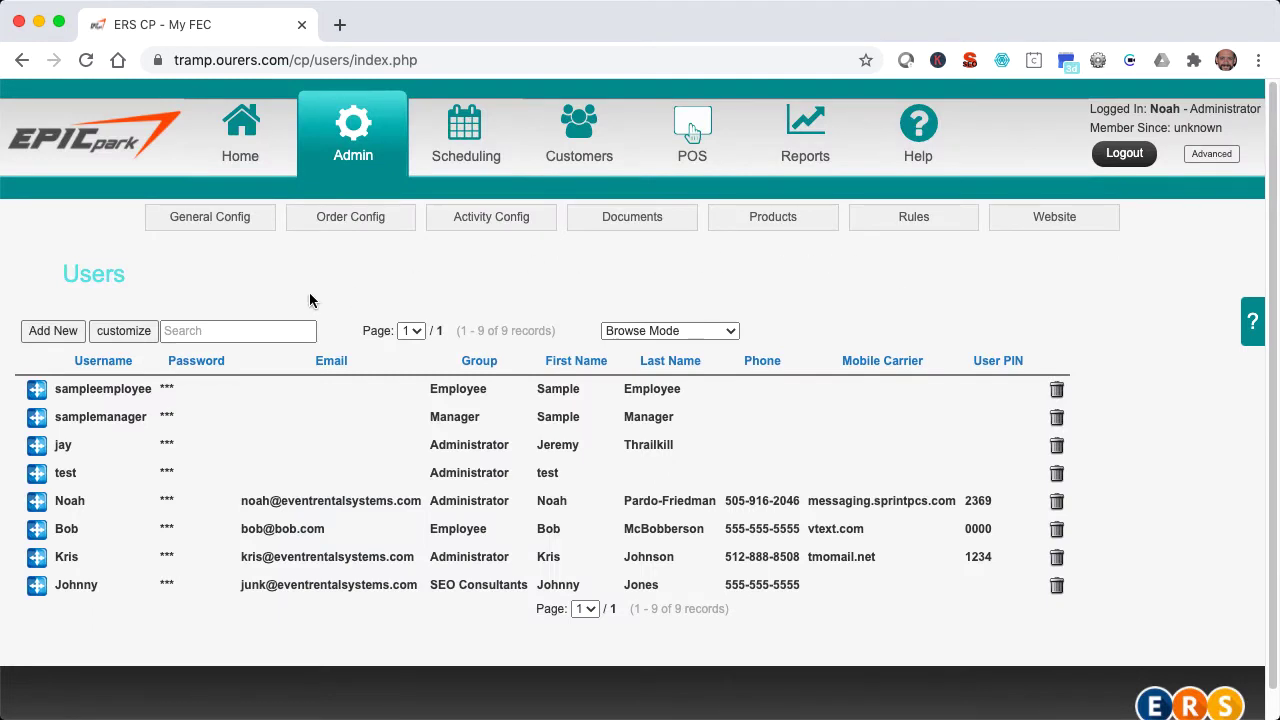
- Add another user with a username, password and e-mail address
{"action": "left_click", "coordinate": [58, 334]}
{"action": "left_click", "coordinate": [286, 399]}
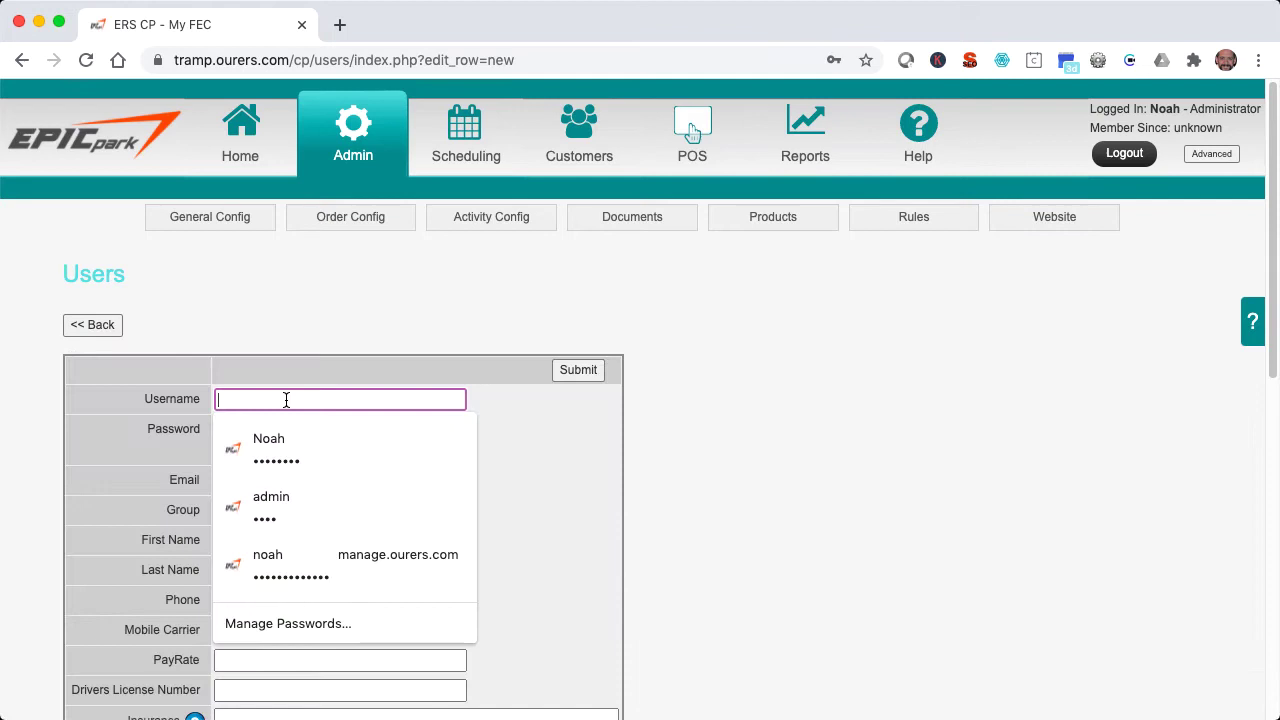
{"action": "type", "text": "Julia"}
{"action": "key", "text": "Tab"}
{"action": "key", "text": "Tab"}
{"action": "key", "text": "Tab"}
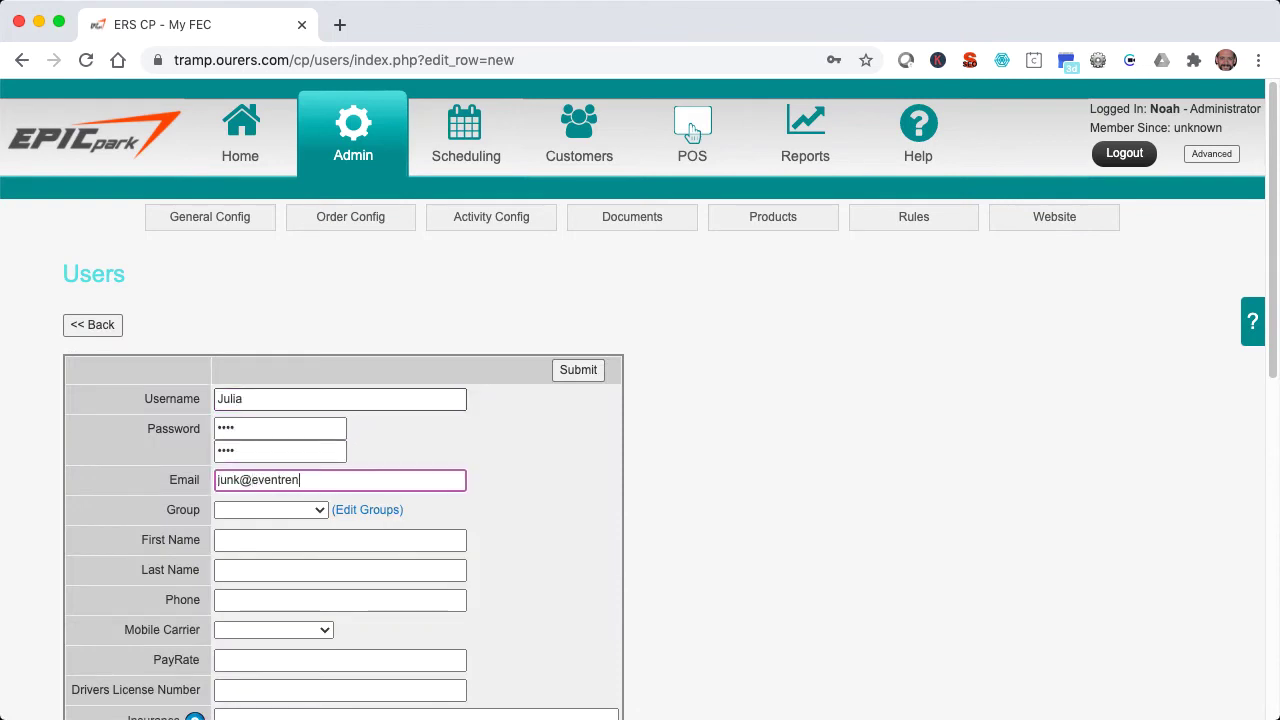
{"action": "key", "text": "Tab"}
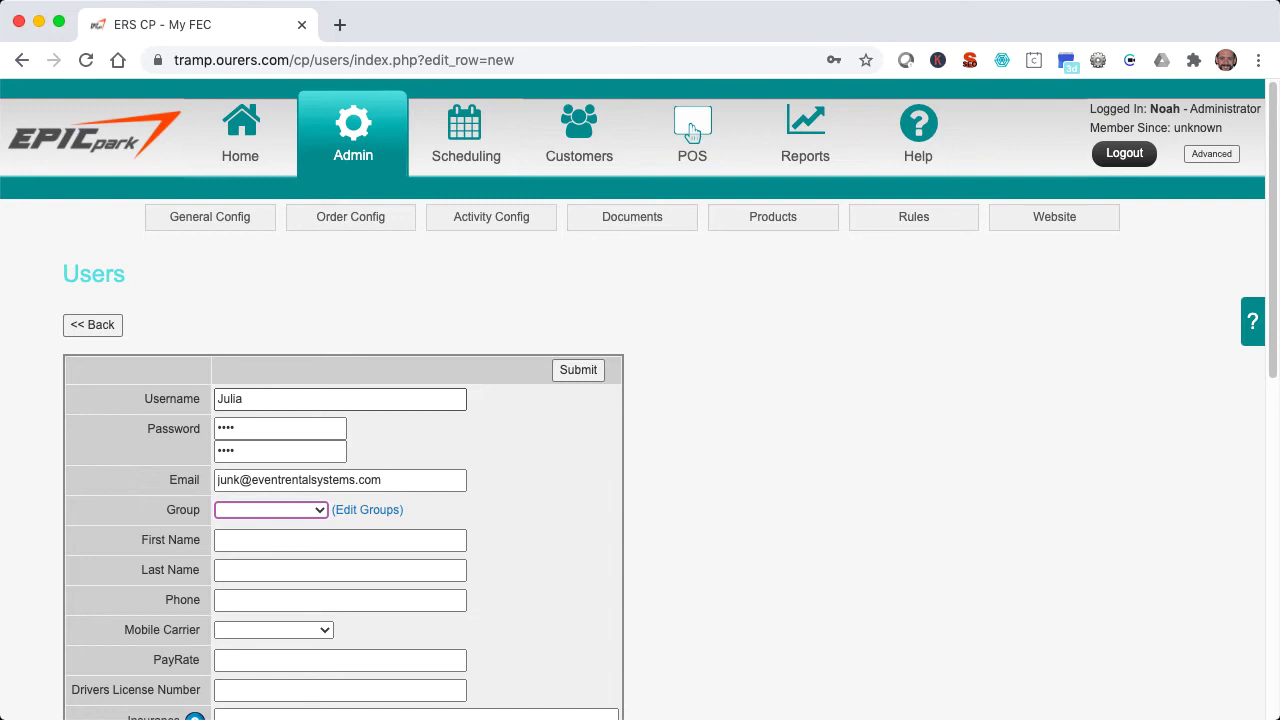
- Enter the second user's first name, last name and phone number
{"action": "key", "text": "Tab"}
{"action": "type", "text": "Julia"}
{"action": "key", "text": "Tab"}
{"action": "type", "text": "Smith"}
{"action": "key", "text": "Tab"}
{"action": "type", "text": "555-555-5555"}
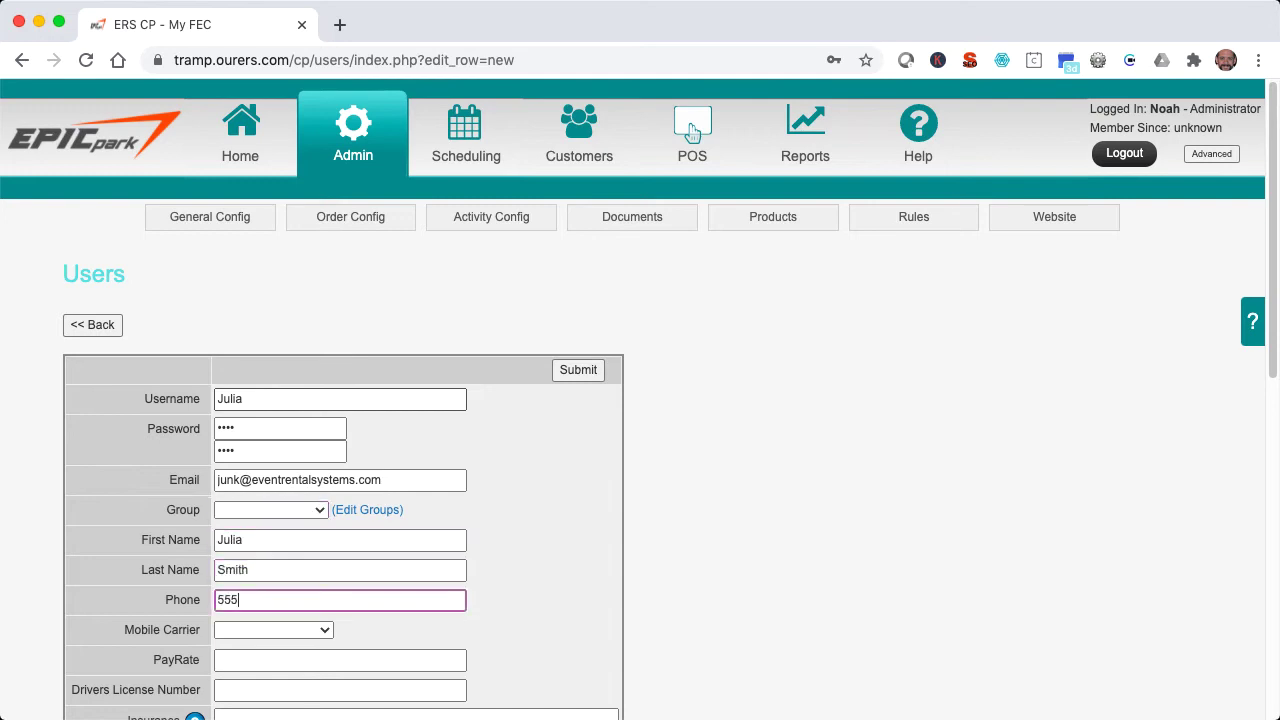
{"action": "key", "text": "Tab"}
- Set mobile carrier to Sprint, Timeout in Minutes to 10, and enter a user PIN
{"action": "key", "text": "s"}
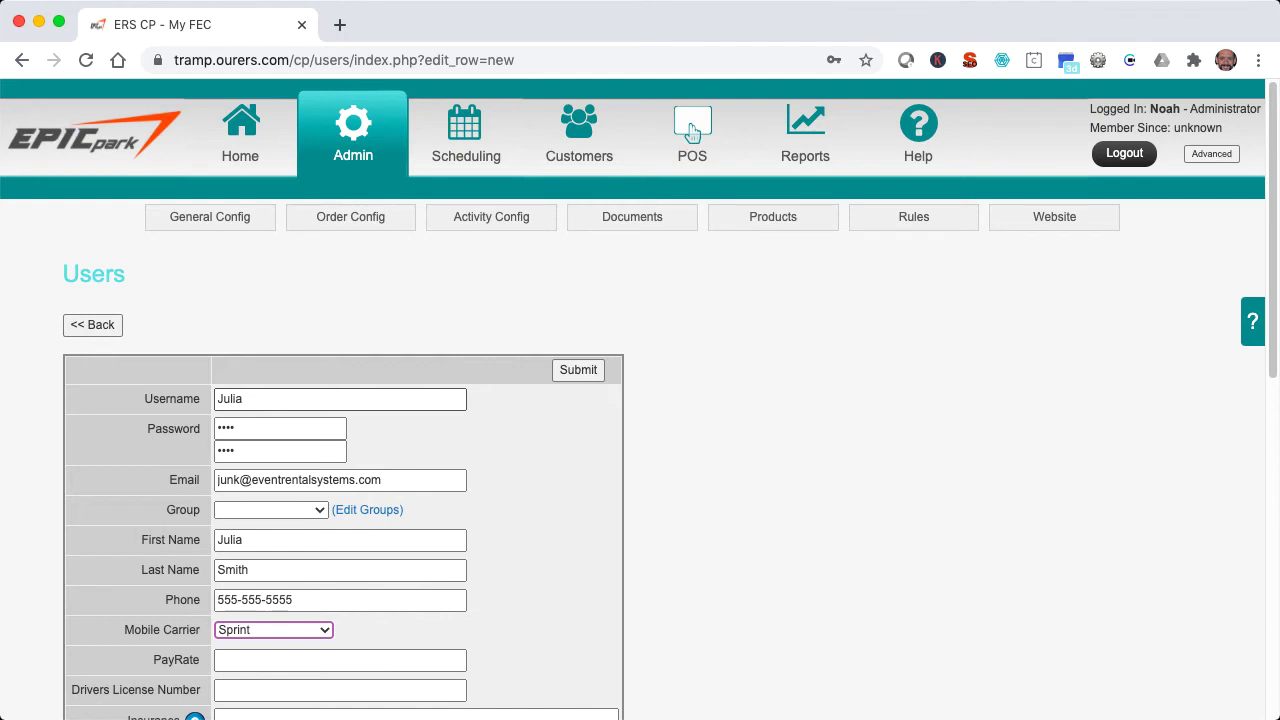
{"action": "key", "text": "Tab"}
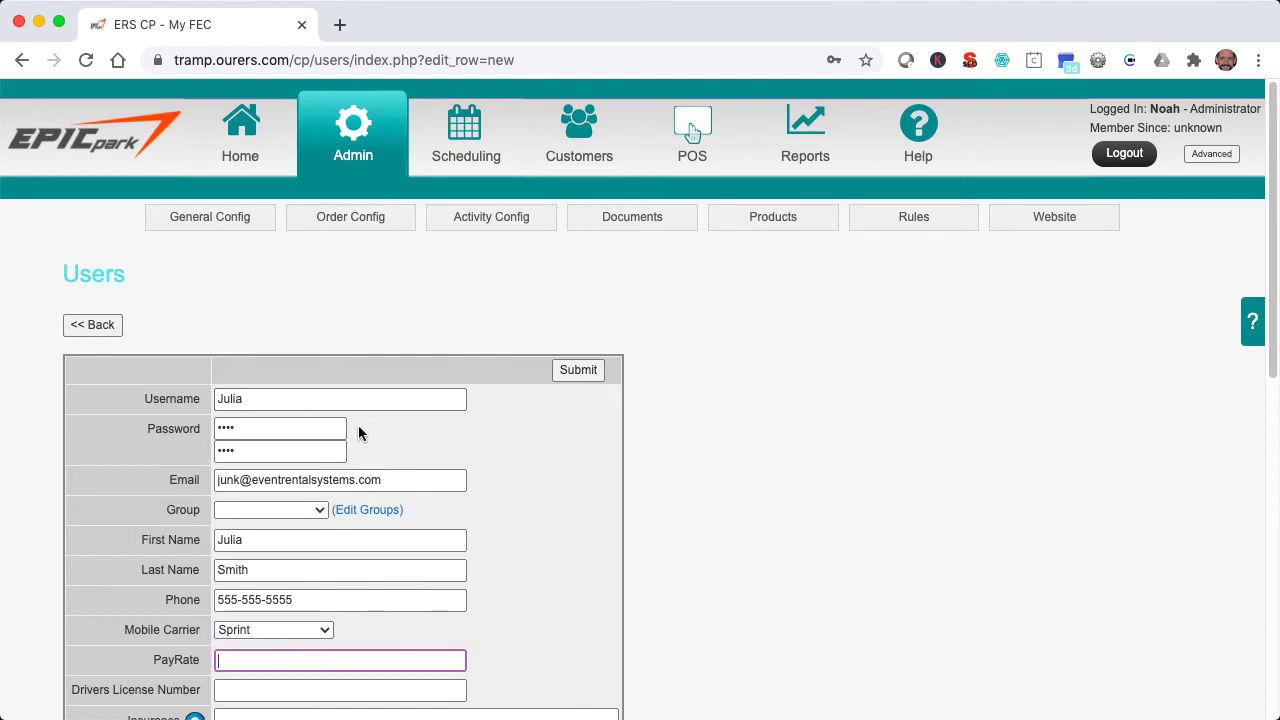
{"action": "scroll", "coordinate": [358, 432], "scroll_direction": "down", "scroll_amount": 10}
{"action": "left_click", "coordinate": [272, 503]}
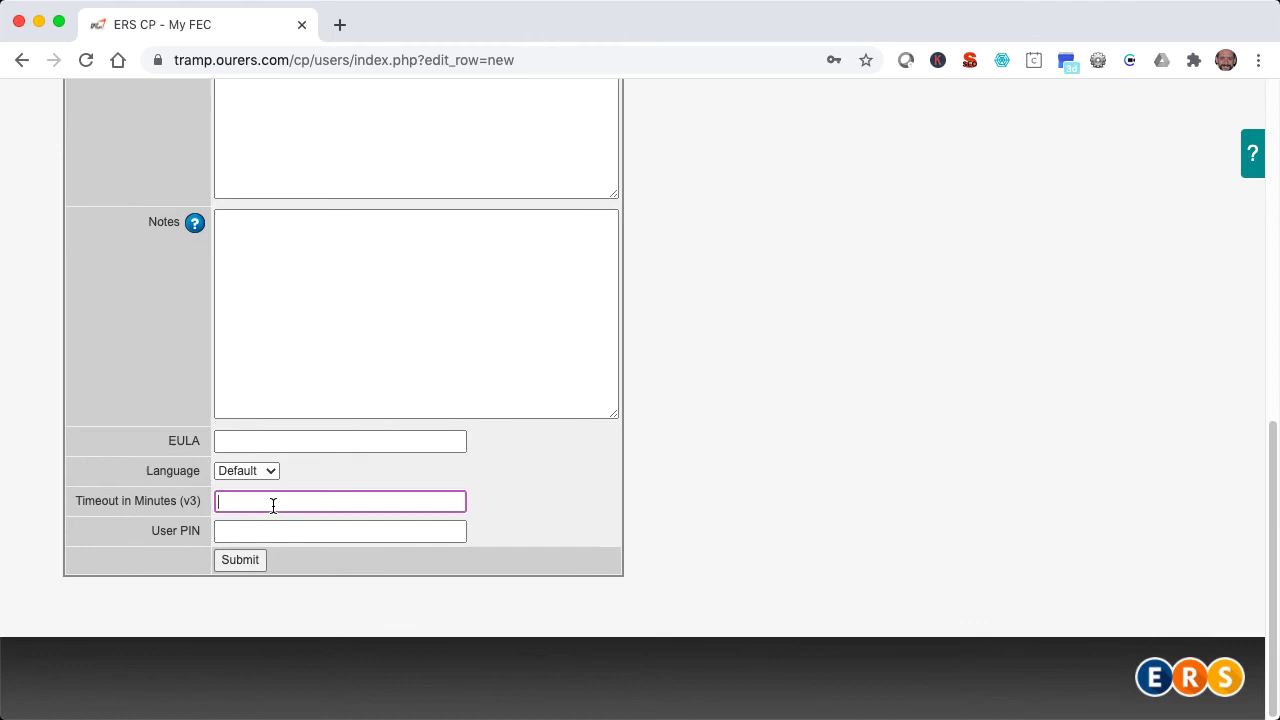
{"action": "key", "text": "Tab"}
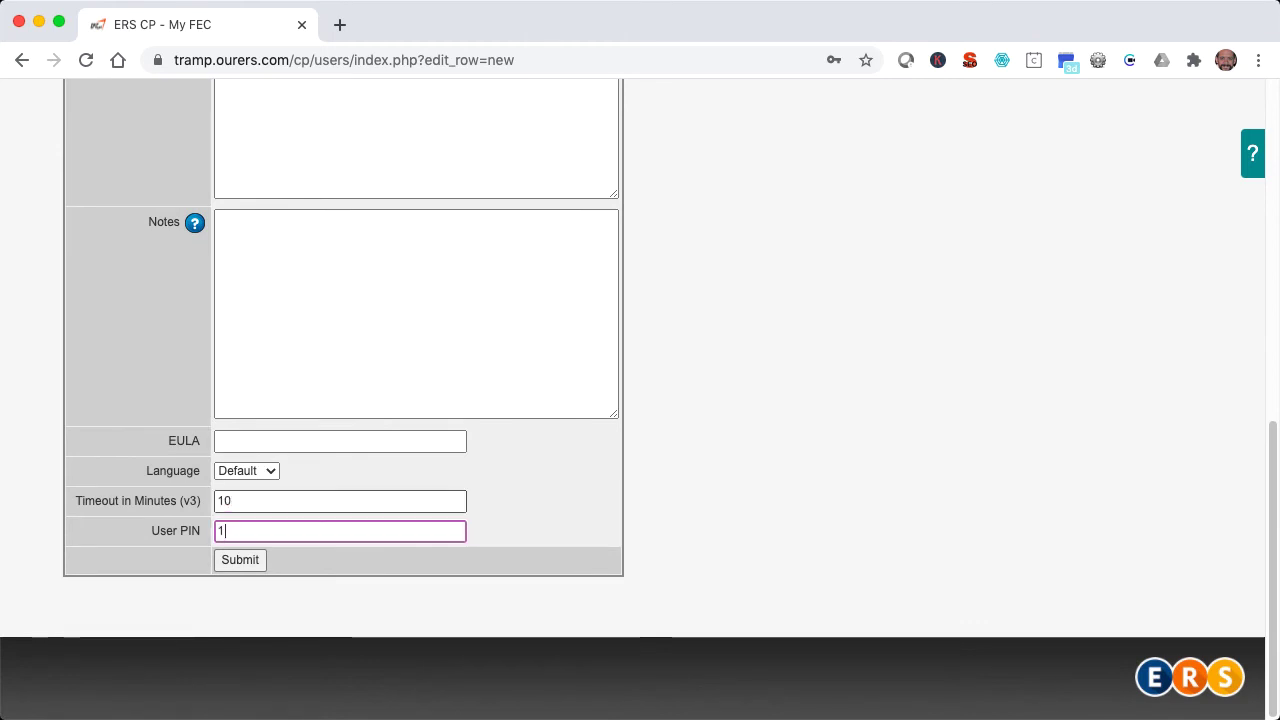
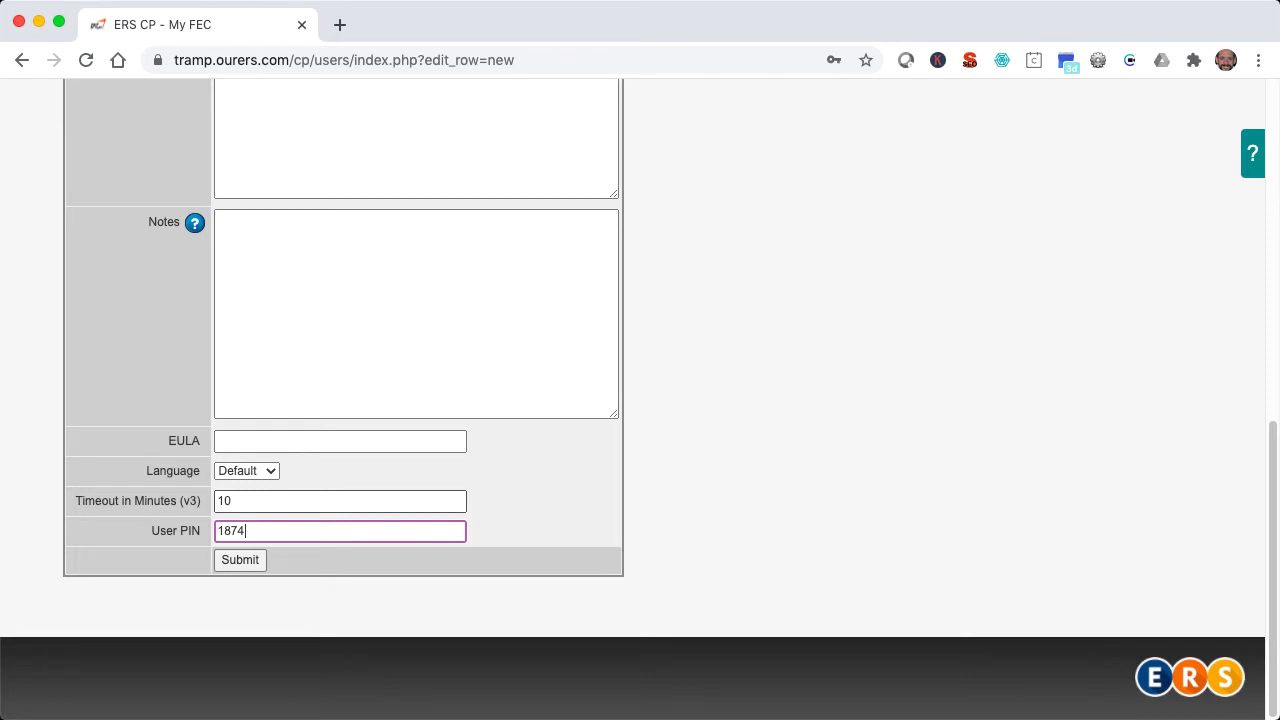
{"action": "scroll", "coordinate": [640, 400], "scroll_direction": "up", "scroll_amount": 3}
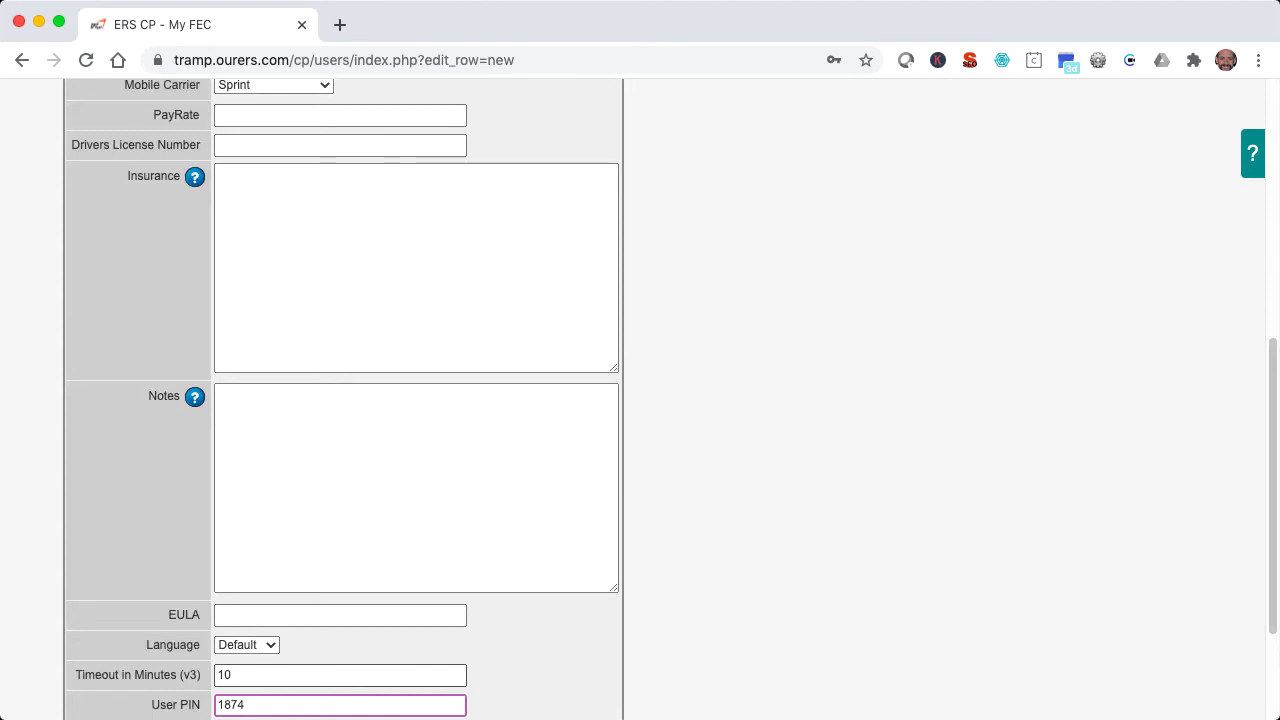
{"action": "scroll", "coordinate": [271, 509], "scroll_direction": "up", "scroll_amount": 10}
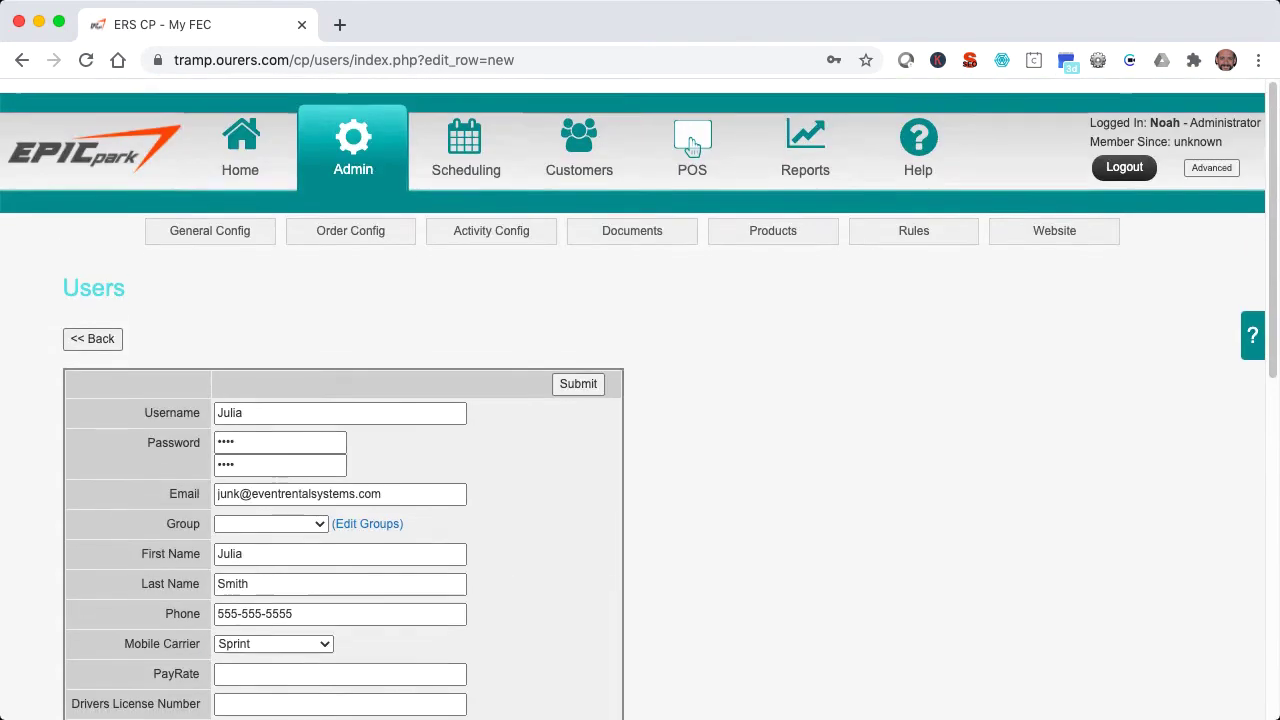
- Define a new group 'Shift Managers' with parent group Manager and level 5
{"action": "left_click", "coordinate": [342, 512]}
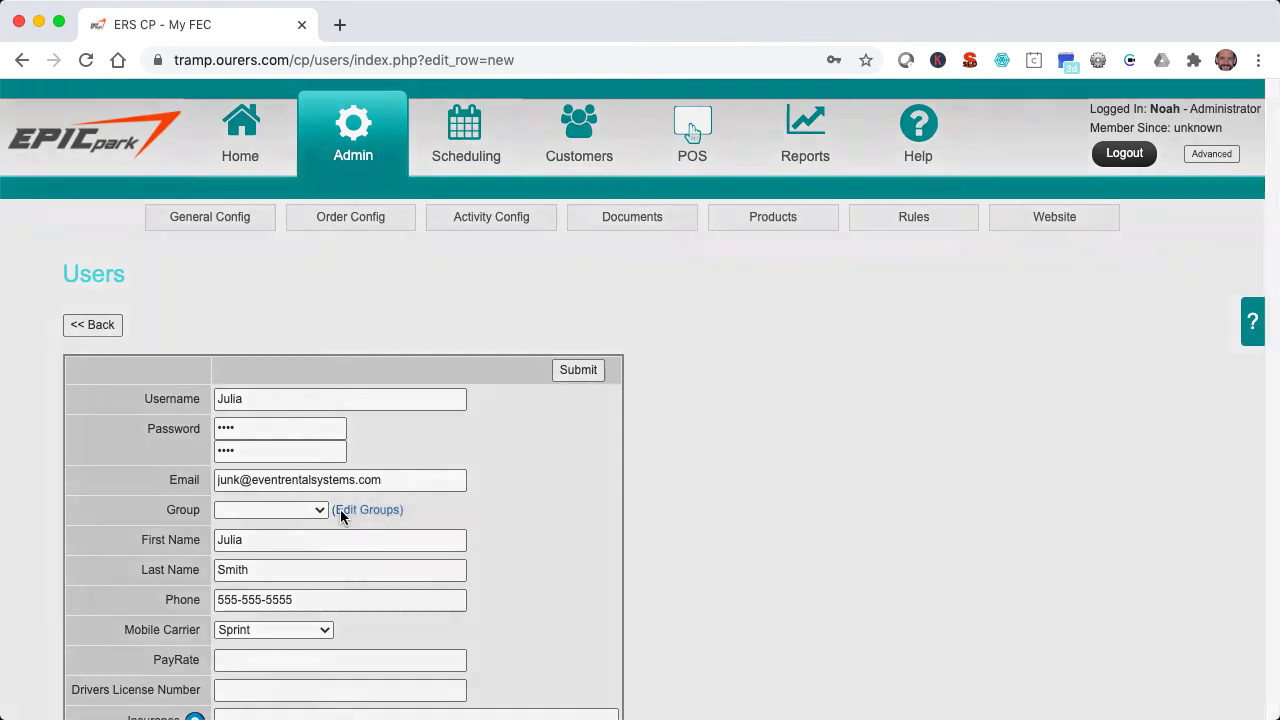
{"action": "left_click", "coordinate": [287, 222]}
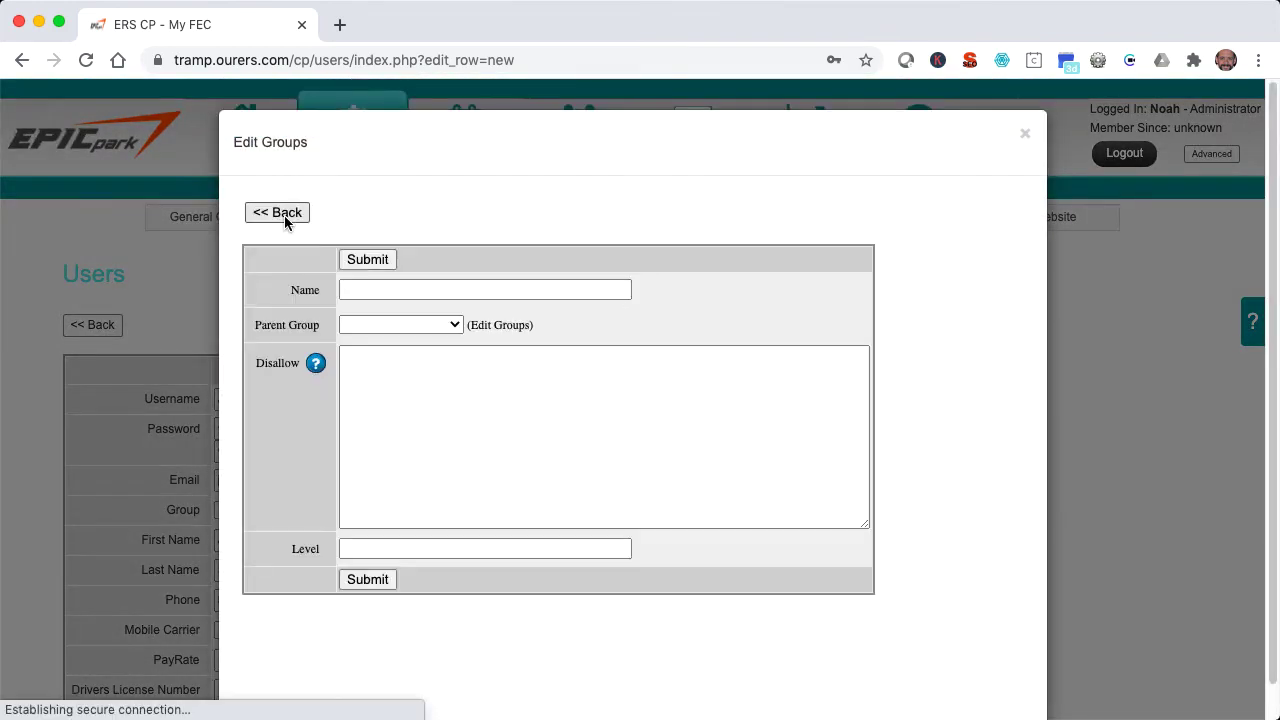
{"action": "left_click", "coordinate": [391, 289]}
{"action": "type", "text": "Shift Managers"}
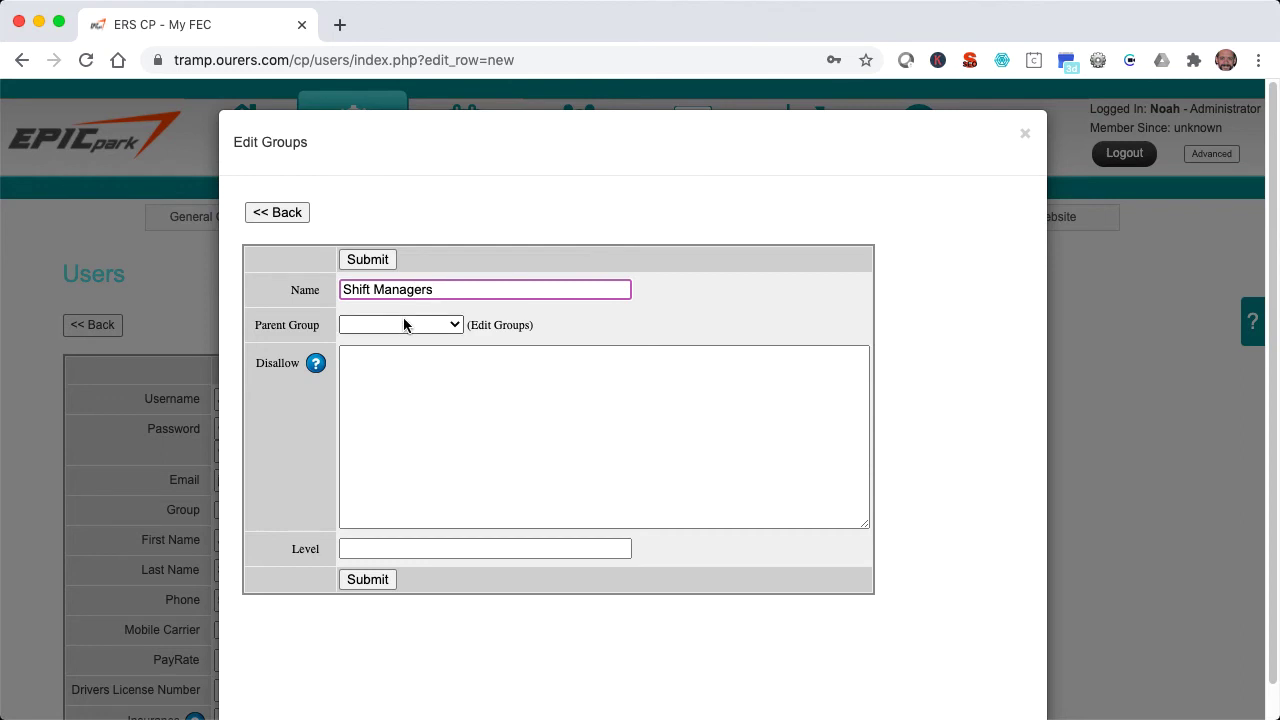
{"action": "left_click", "coordinate": [404, 322]}
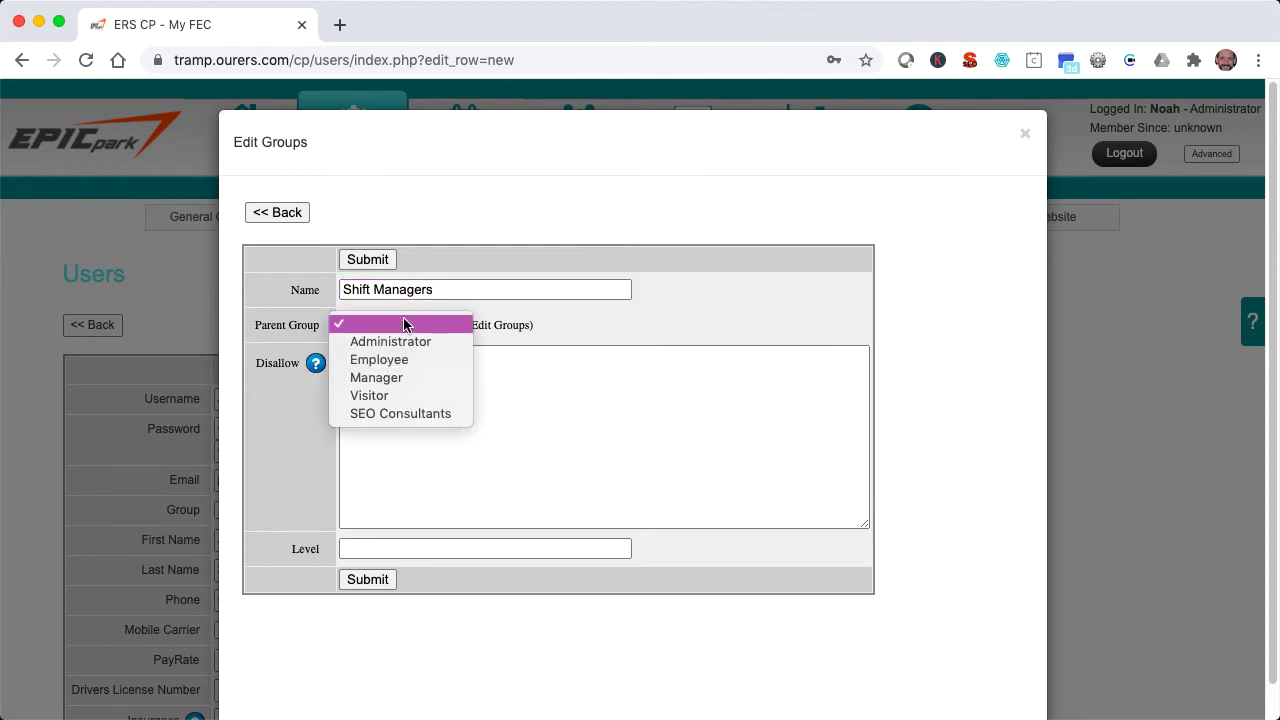
{"action": "key", "text": "Down"}
{"action": "key", "text": "Down"}
{"action": "key", "text": "Down"}
{"action": "key", "text": "Return"}
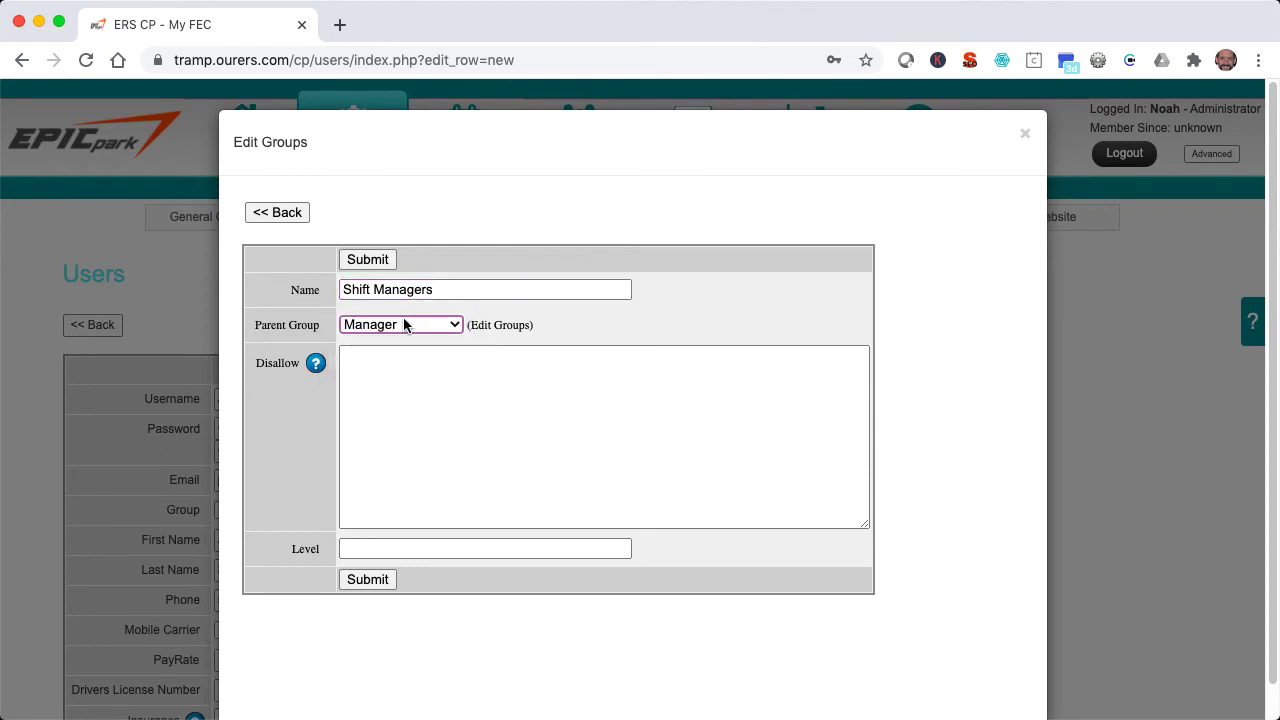
{"action": "left_click", "coordinate": [381, 553]}
{"action": "type", "text": "5"}
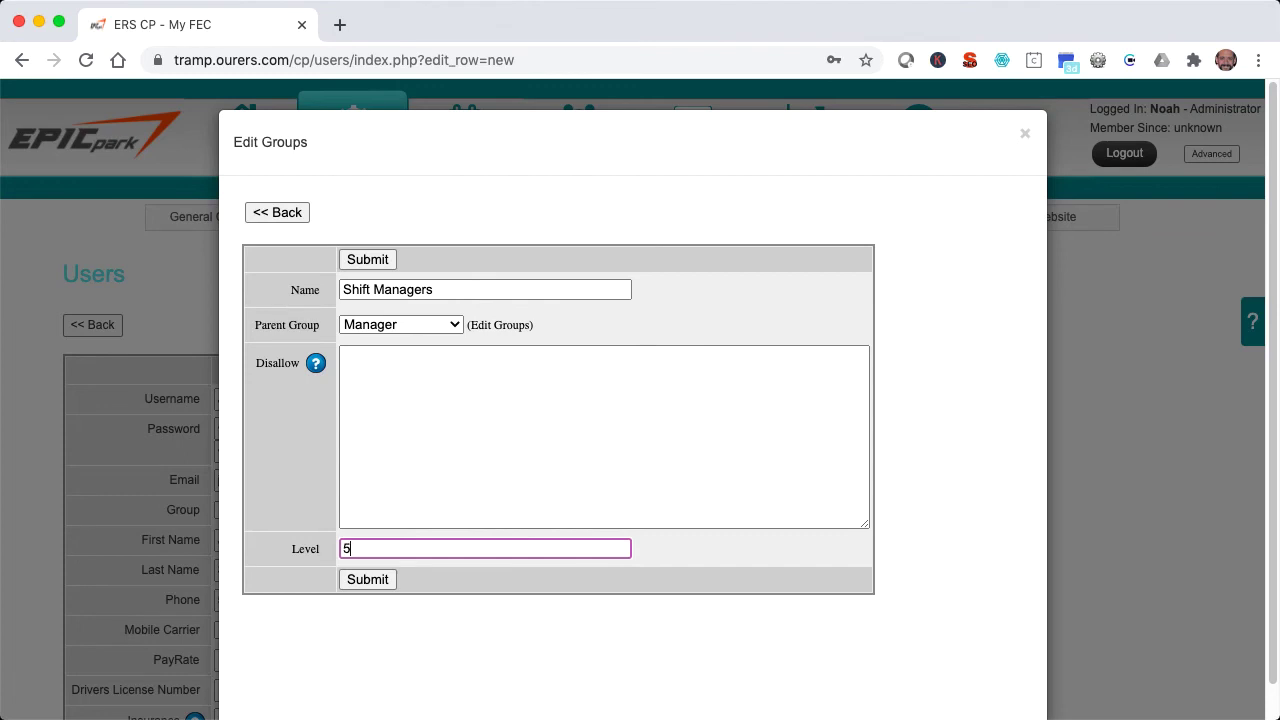
- Save the Shift Managers group, assign it to the second user, and save the user
{"action": "left_click", "coordinate": [371, 574]}
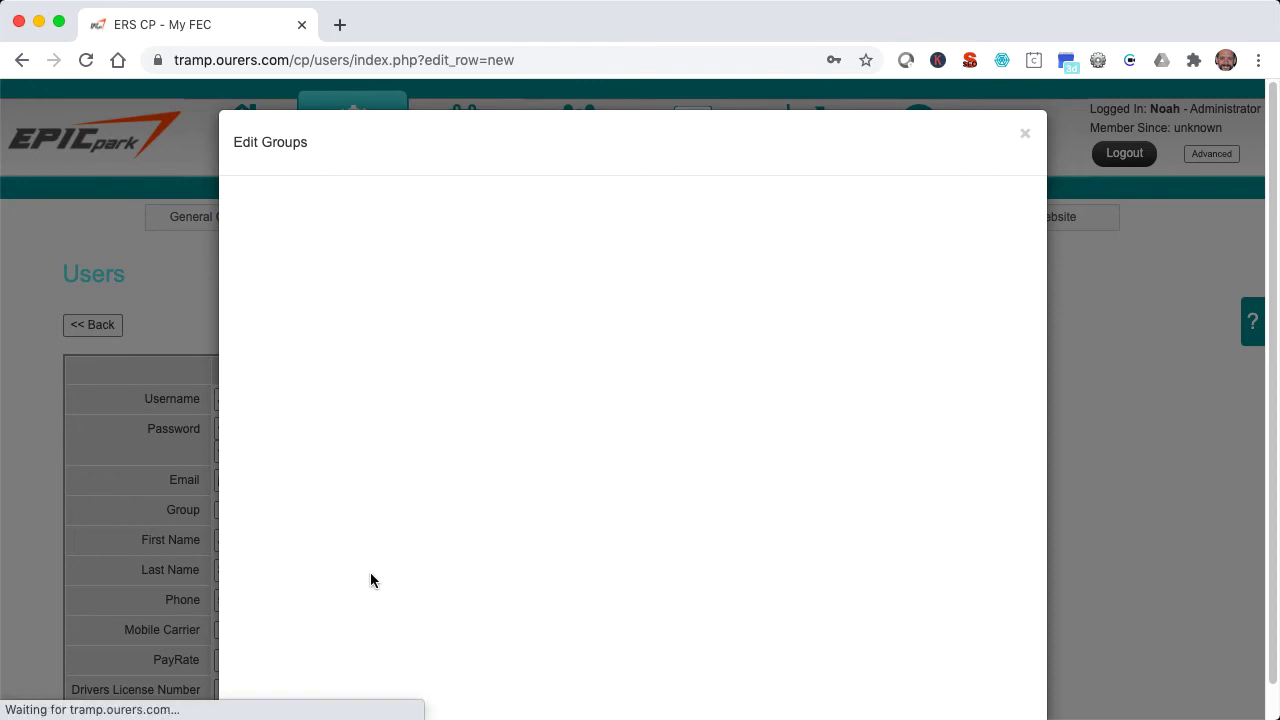
{"action": "left_click", "coordinate": [299, 460]}
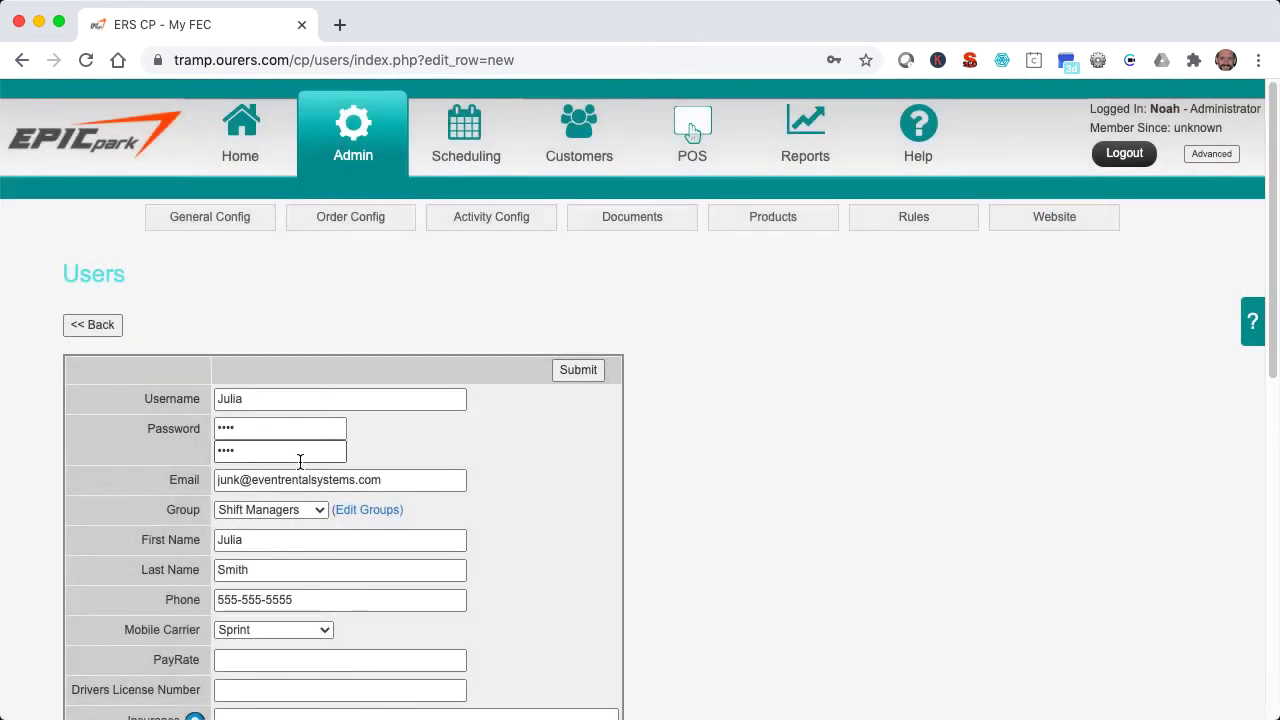
{"action": "left_click", "coordinate": [566, 371]}
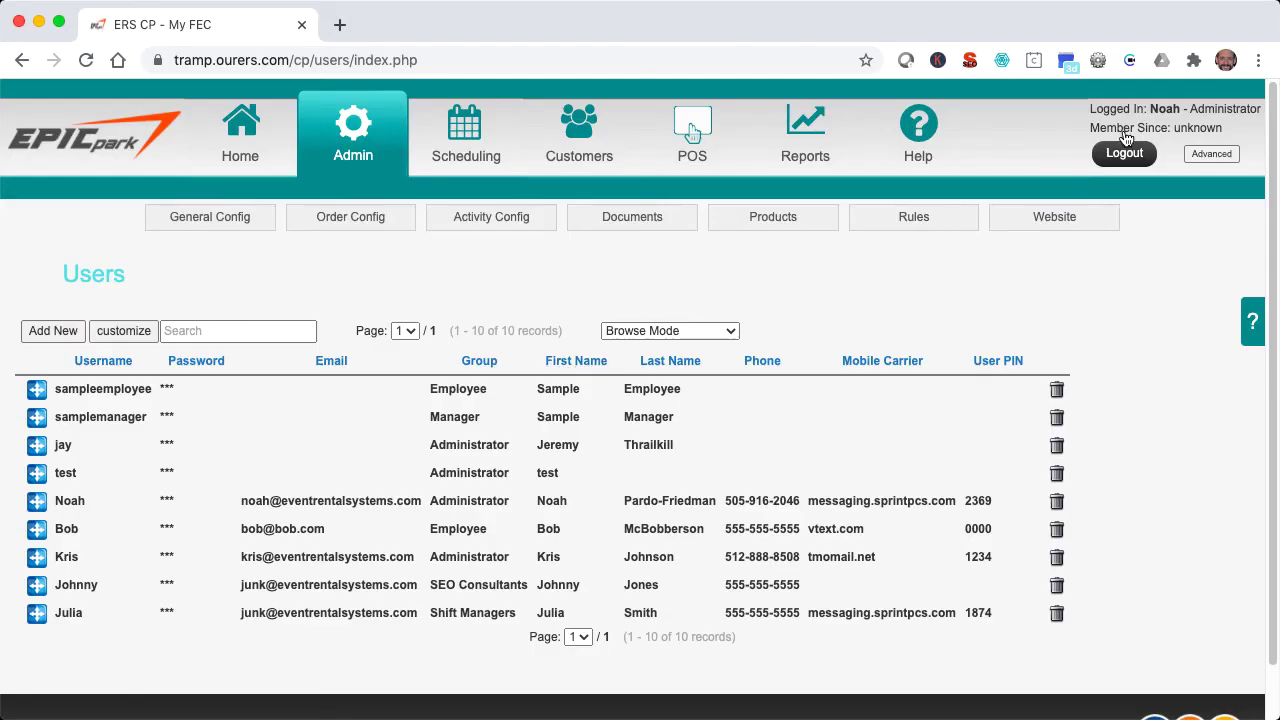
- Log out of the admin account and sign in as the new Shift Managers user
{"action": "left_click", "coordinate": [1125, 143]}
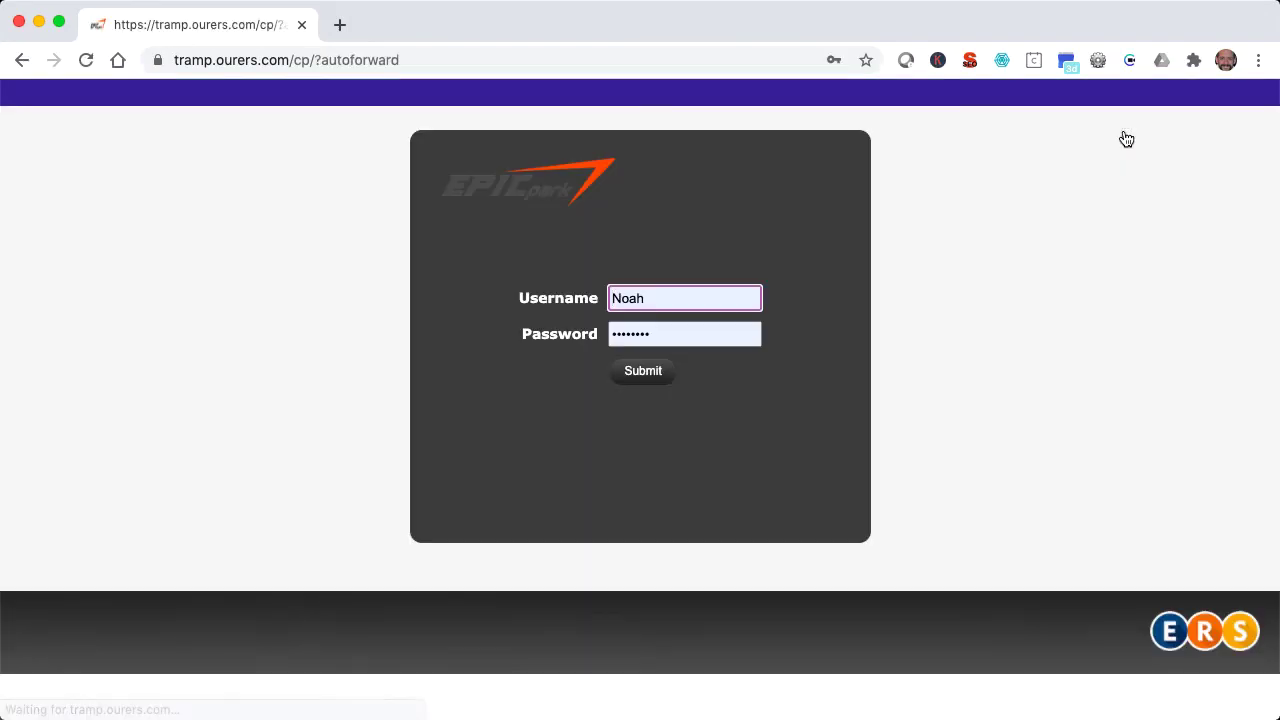
{"action": "triple_click", "coordinate": [743, 290]}
{"action": "type", "text": "Julia"}
{"action": "key", "text": "Tab"}
{"action": "type", "text": "****"}
{"action": "left_click", "coordinate": [662, 376]}
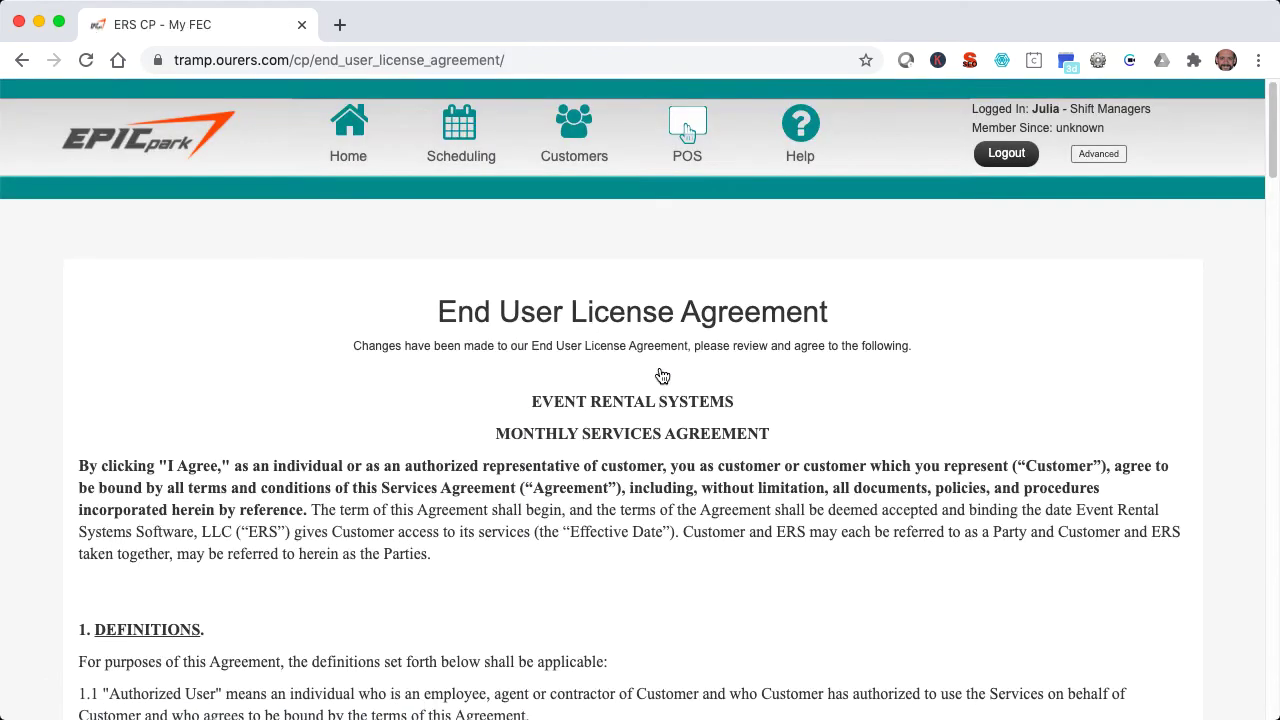
- Accept the license agreement and review the user's restricted home page
{"action": "scroll", "coordinate": [662, 376], "scroll_direction": "down", "scroll_amount": 20}
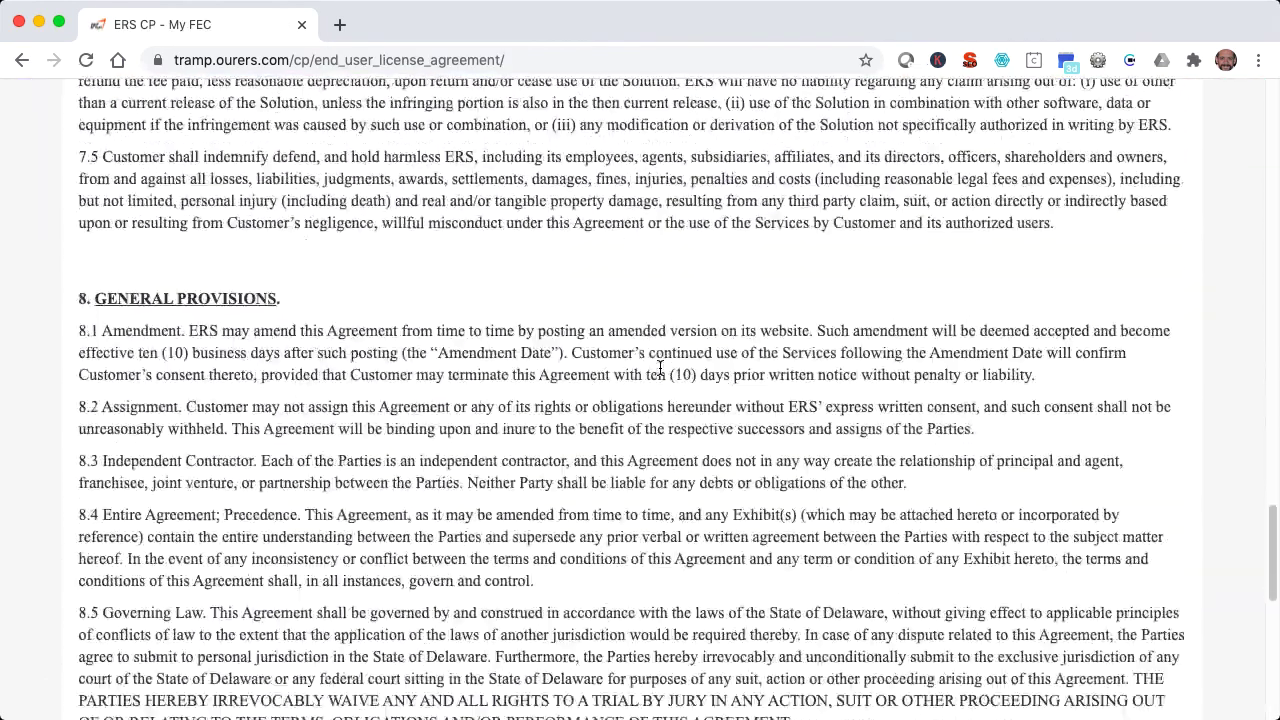
{"action": "scroll", "coordinate": [660, 368], "scroll_direction": "down", "scroll_amount": 15}
{"action": "left_click", "coordinate": [648, 500]}
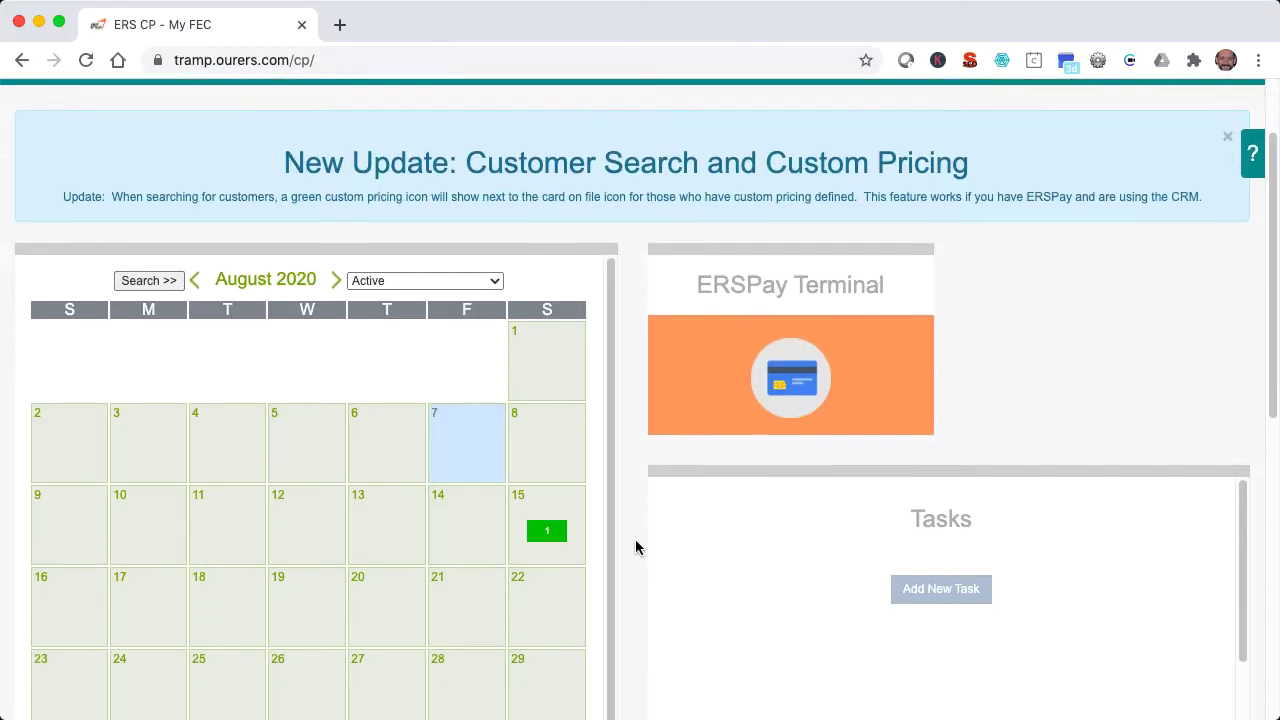
{"action": "scroll", "coordinate": [636, 546], "scroll_direction": "down", "scroll_amount": 5}
{"action": "scroll", "coordinate": [636, 546], "scroll_direction": "down", "scroll_amount": 4}
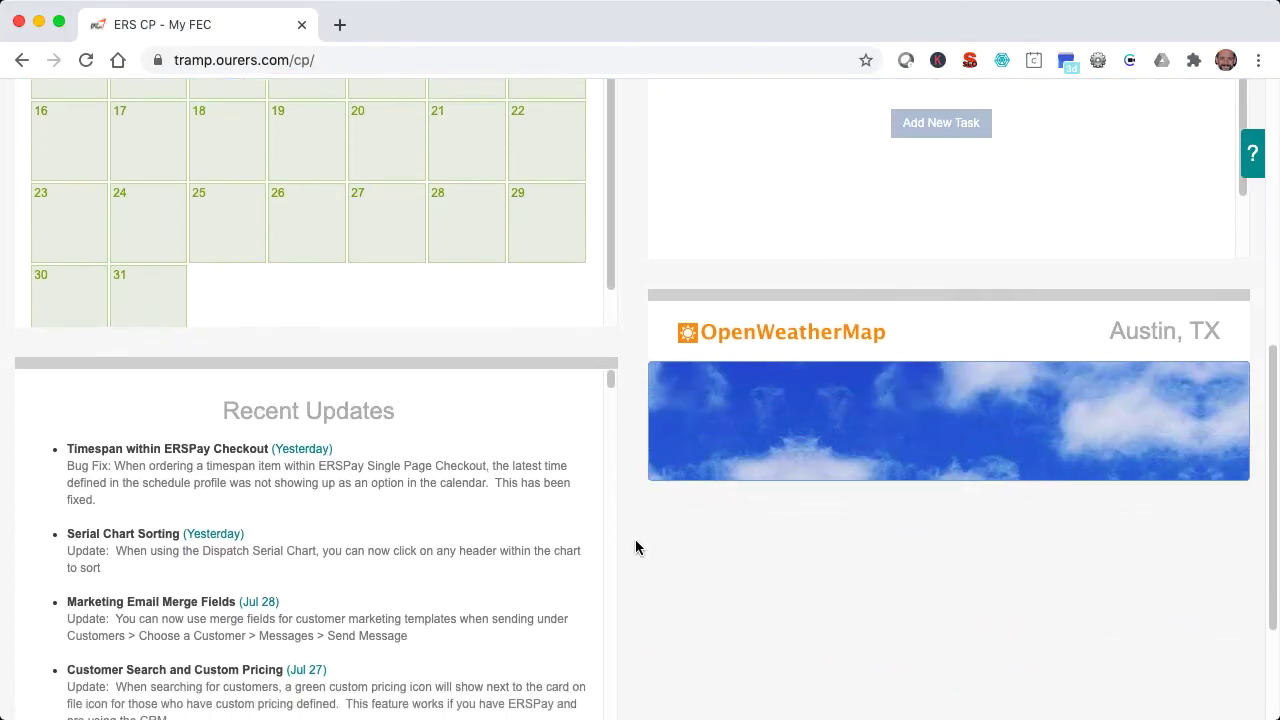
{"action": "scroll", "coordinate": [636, 546], "scroll_direction": "up", "scroll_amount": 10}
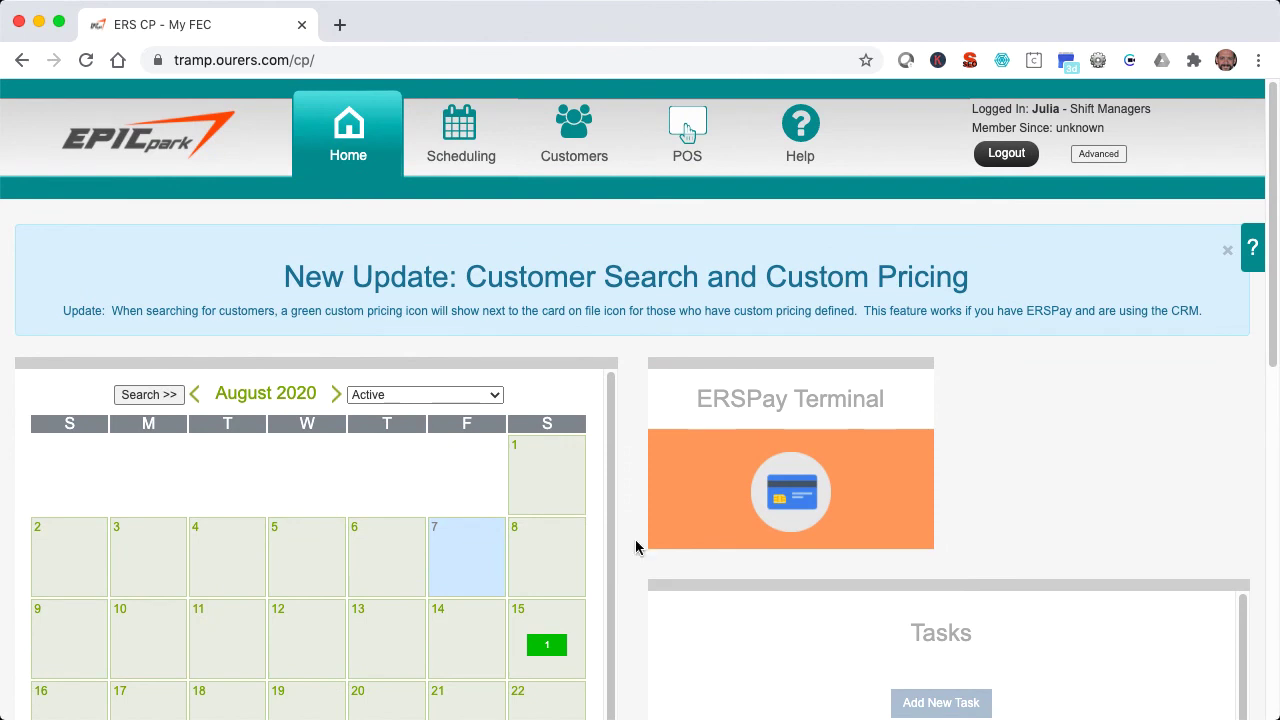
- Log out of the shift-manager account and sign back in as the administrator
{"action": "left_click", "coordinate": [995, 165]}
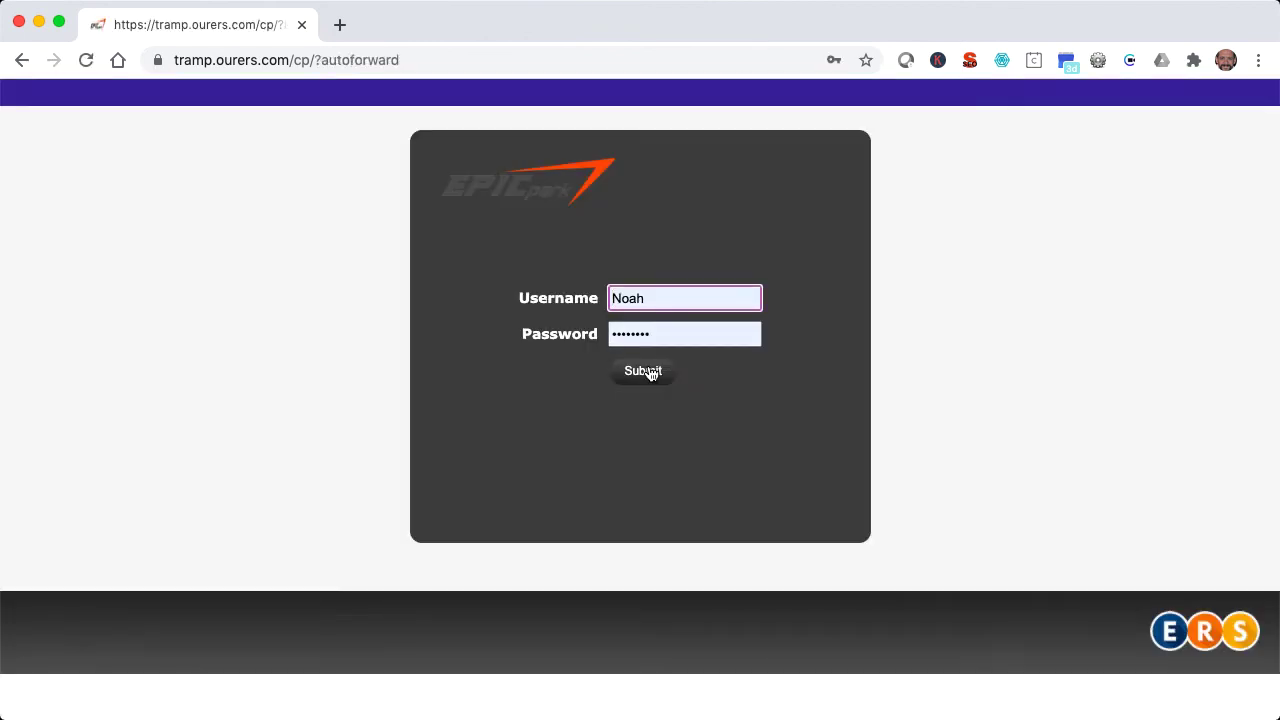
{"action": "left_click", "coordinate": [645, 368]}
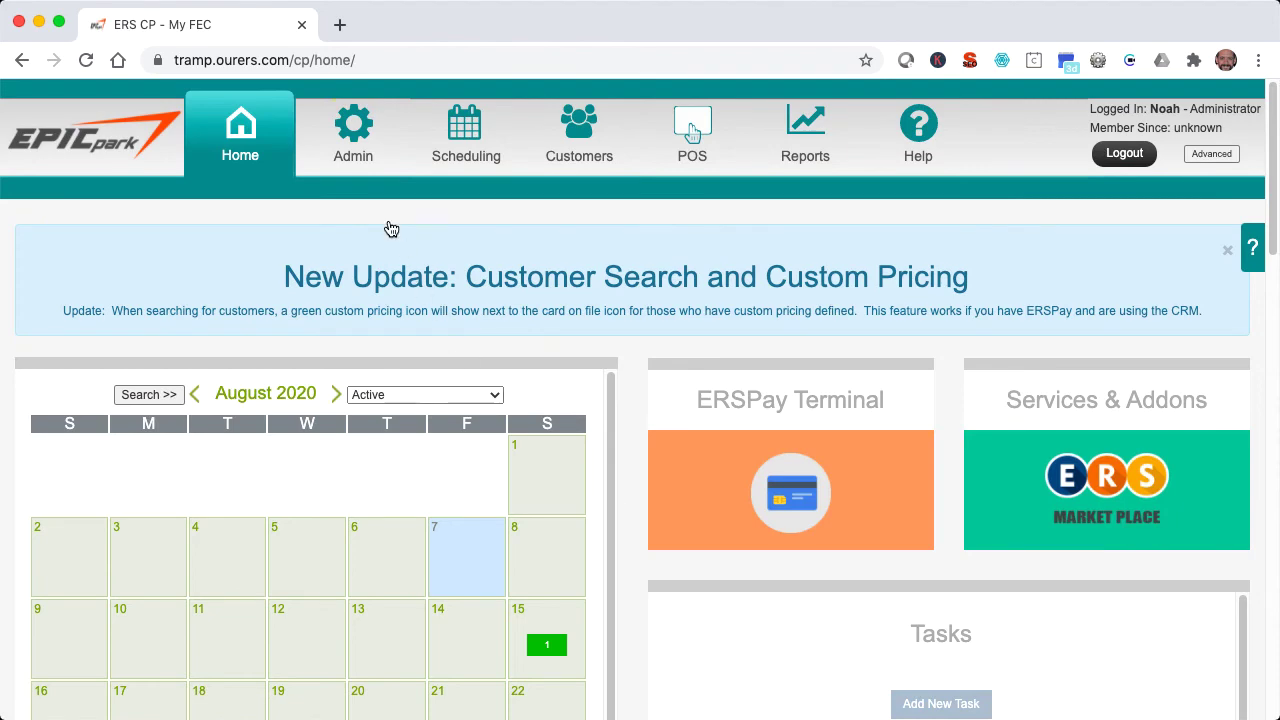
{"action": "left_click", "coordinate": [352, 150]}
- Open General Config > Misc Settings and review it, including Register PIN Timeout 300
{"action": "mouse_move", "coordinate": [265, 200]}
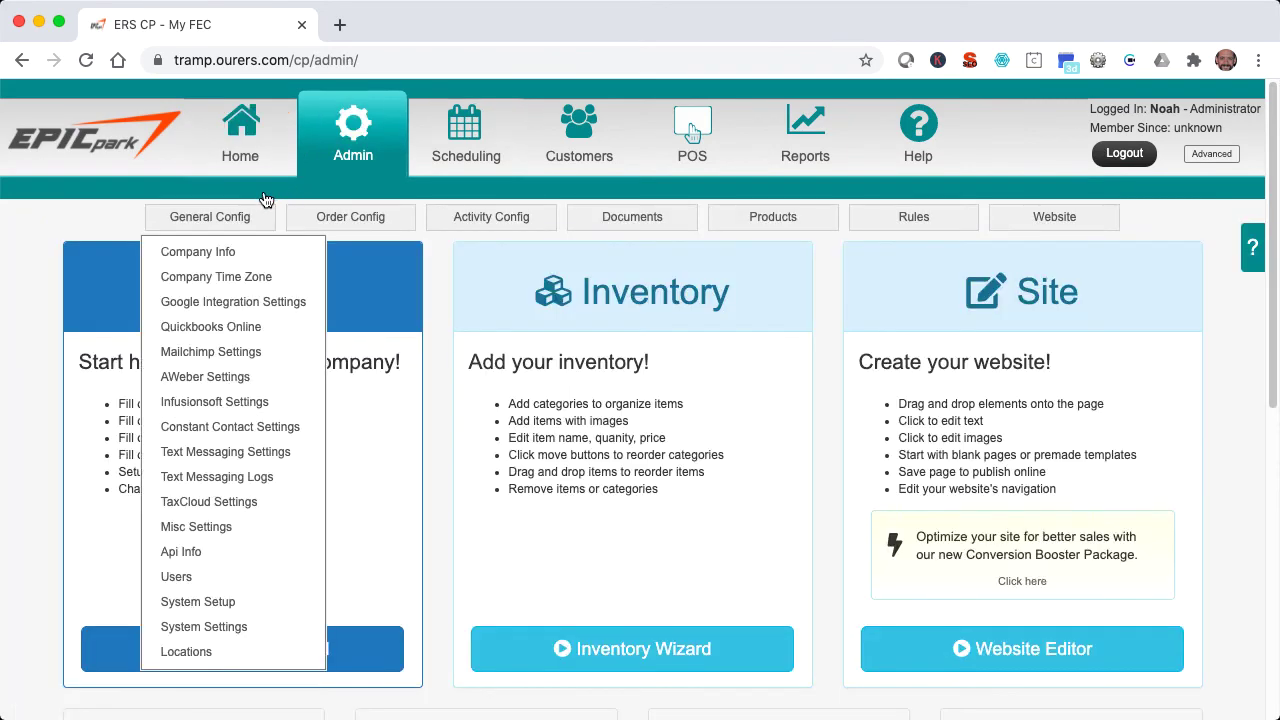
{"action": "left_click", "coordinate": [224, 503]}
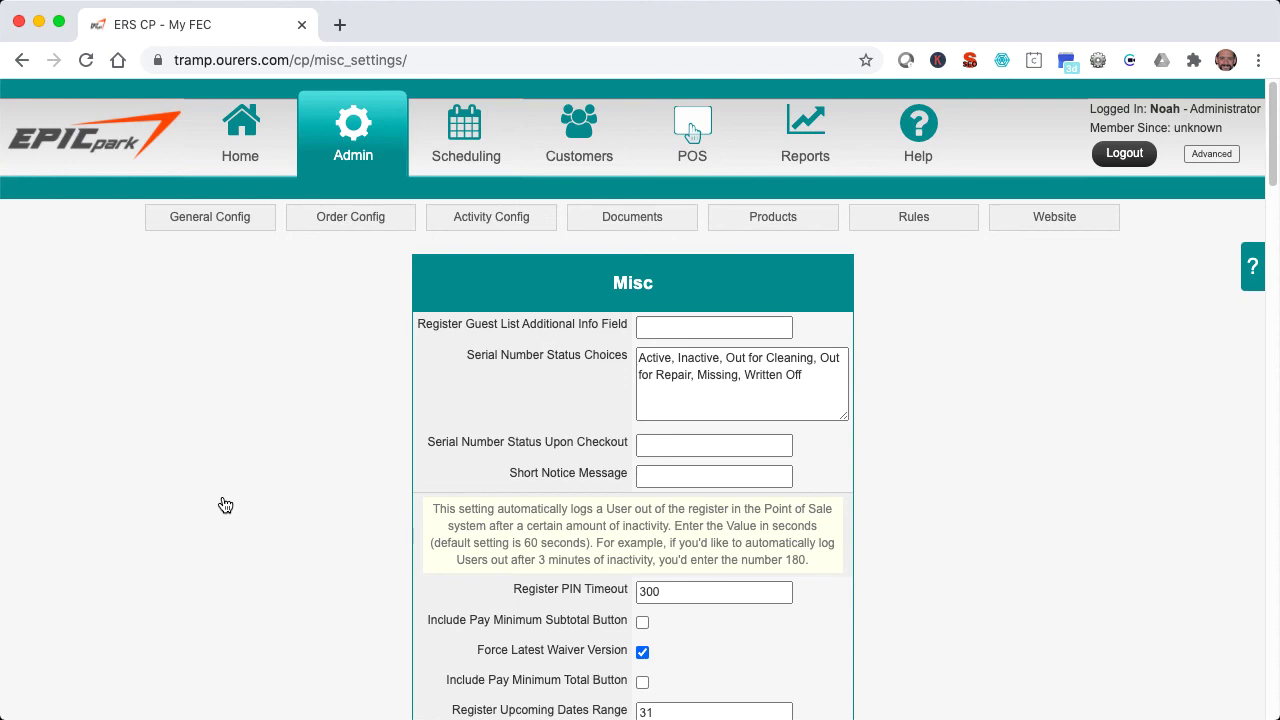
{"action": "scroll", "coordinate": [225, 505], "scroll_direction": "down", "scroll_amount": 20}
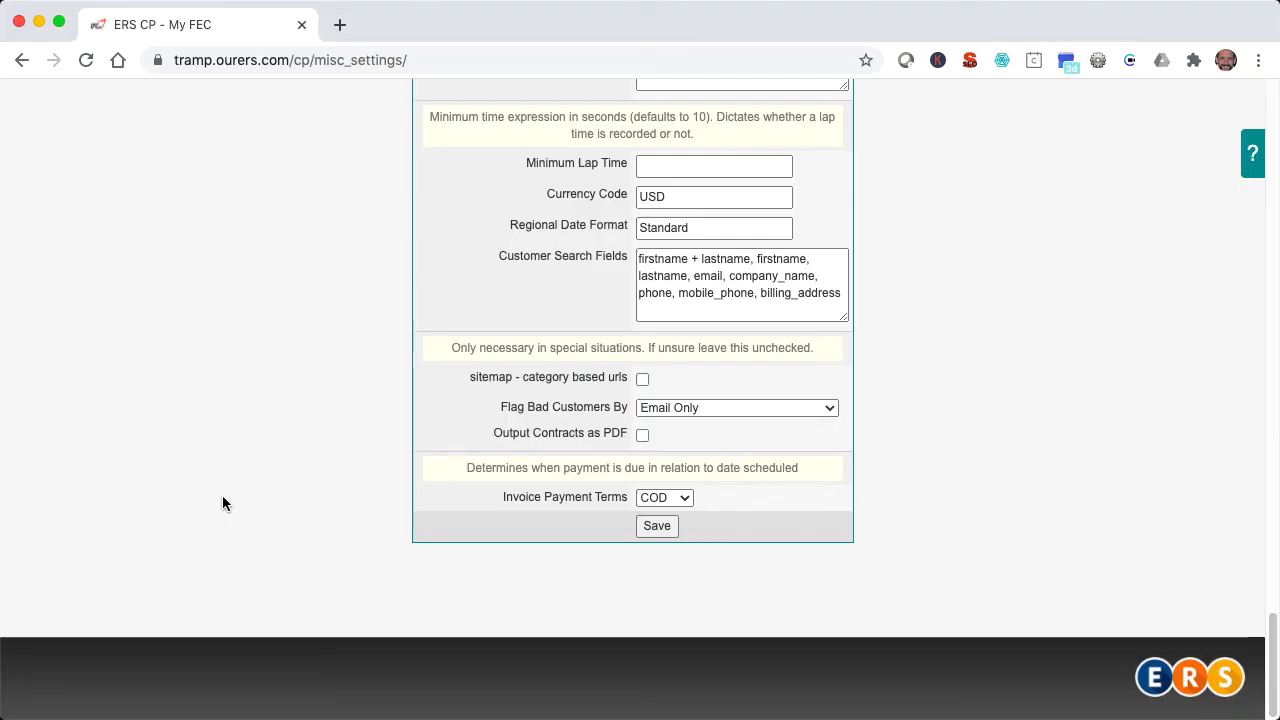
{"action": "scroll", "coordinate": [222, 496], "scroll_direction": "up", "scroll_amount": 20}
{"action": "scroll", "coordinate": [222, 497], "scroll_direction": "up", "scroll_amount": 5}
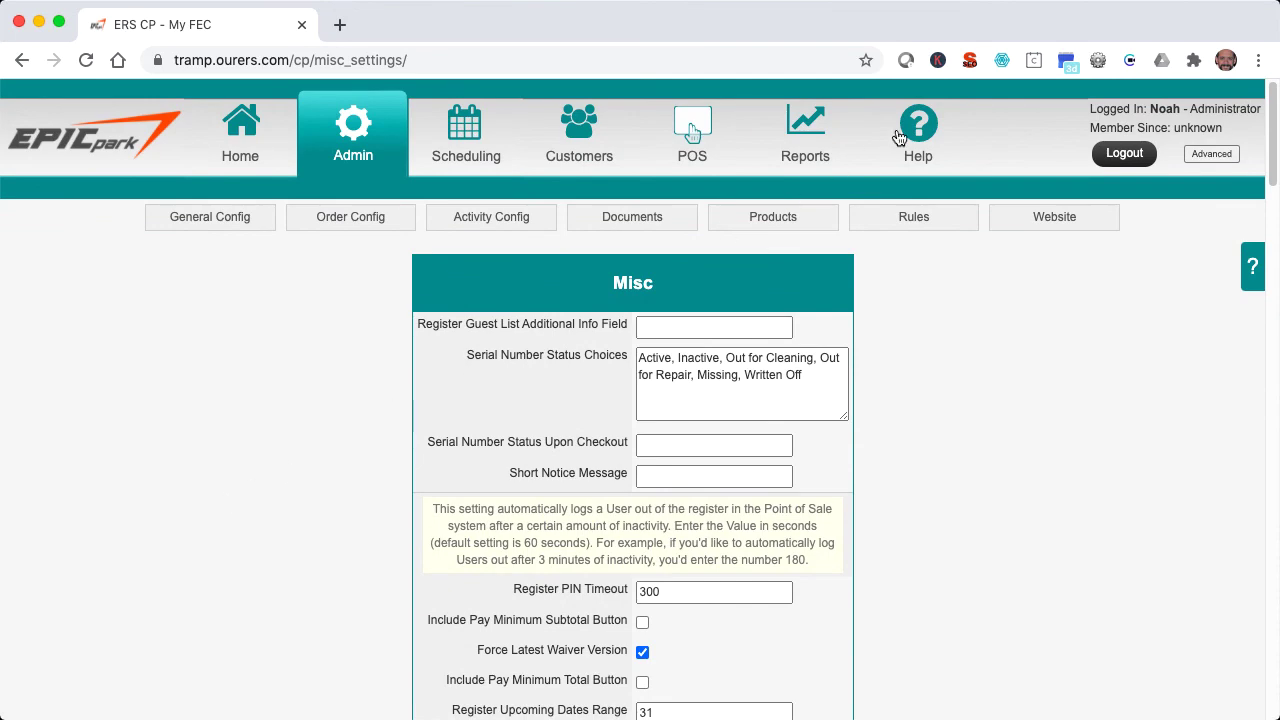
- Search the Help Knowledge Base for 'users', then bring up the 'Misc settings - Item 1' help video
{"action": "left_click", "coordinate": [897, 130]}
{"action": "left_click", "coordinate": [853, 218]}
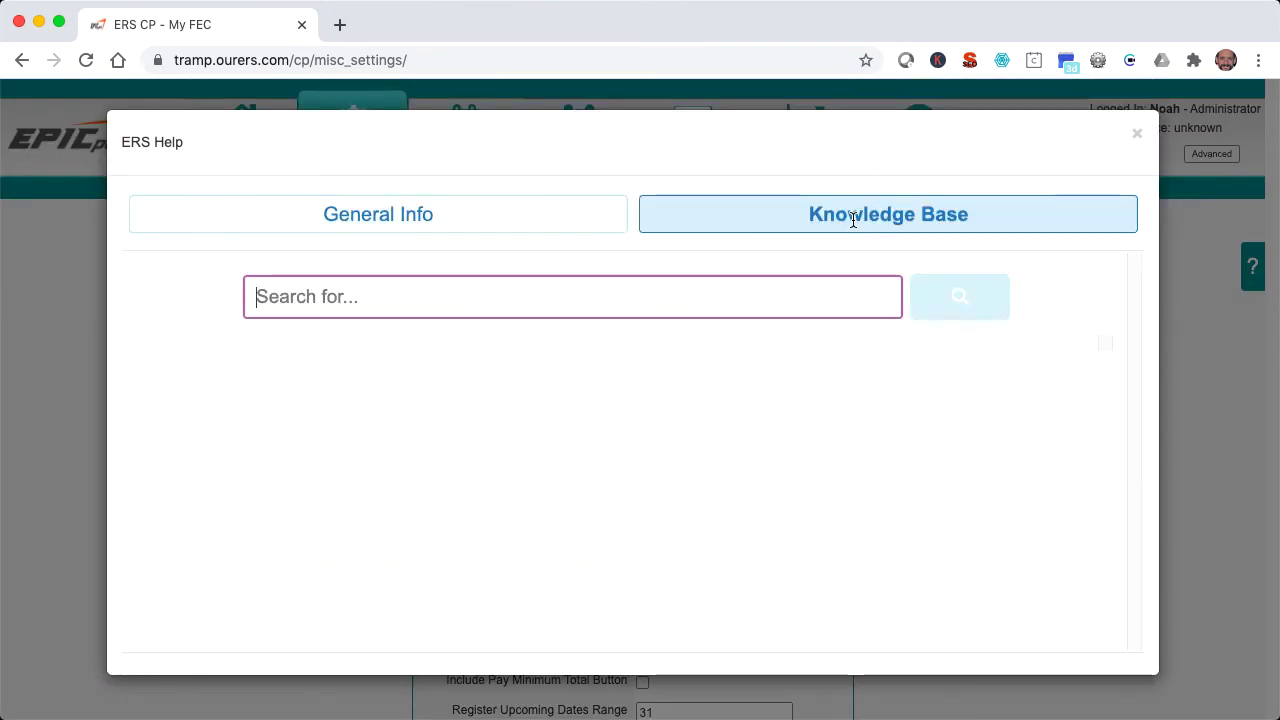
{"action": "type", "text": "users"}
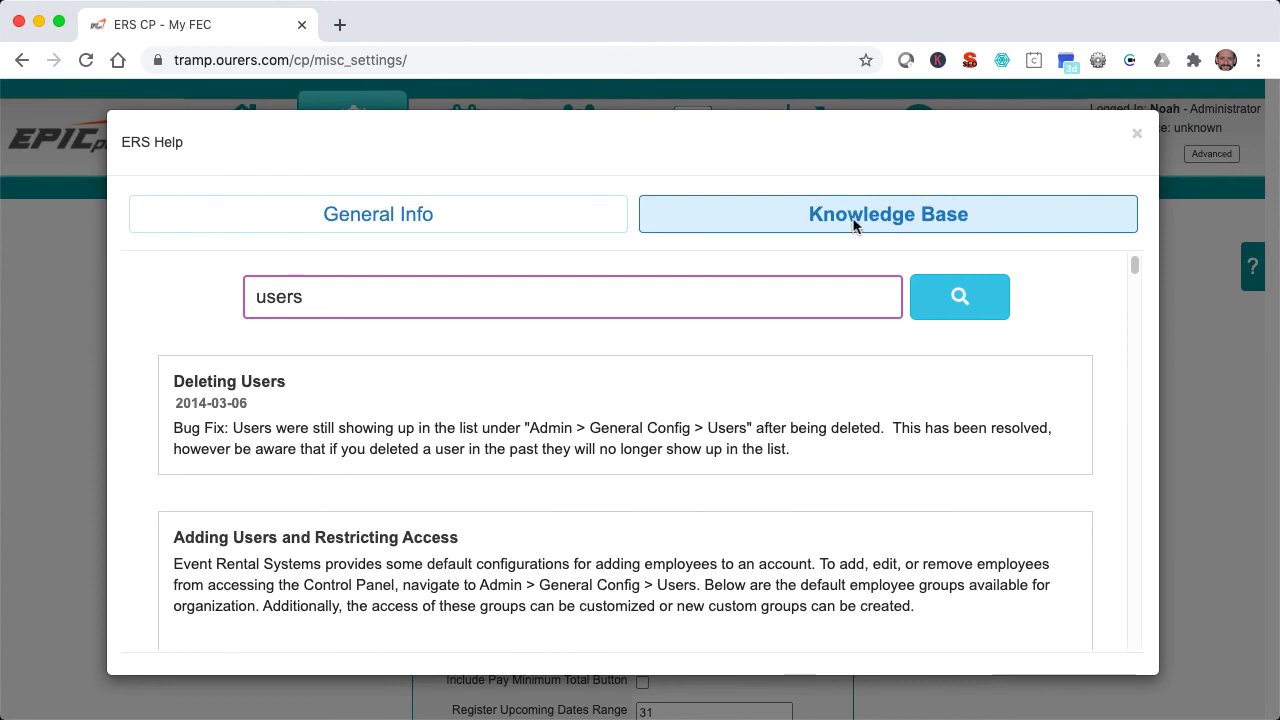
{"action": "left_click", "coordinate": [1137, 139]}
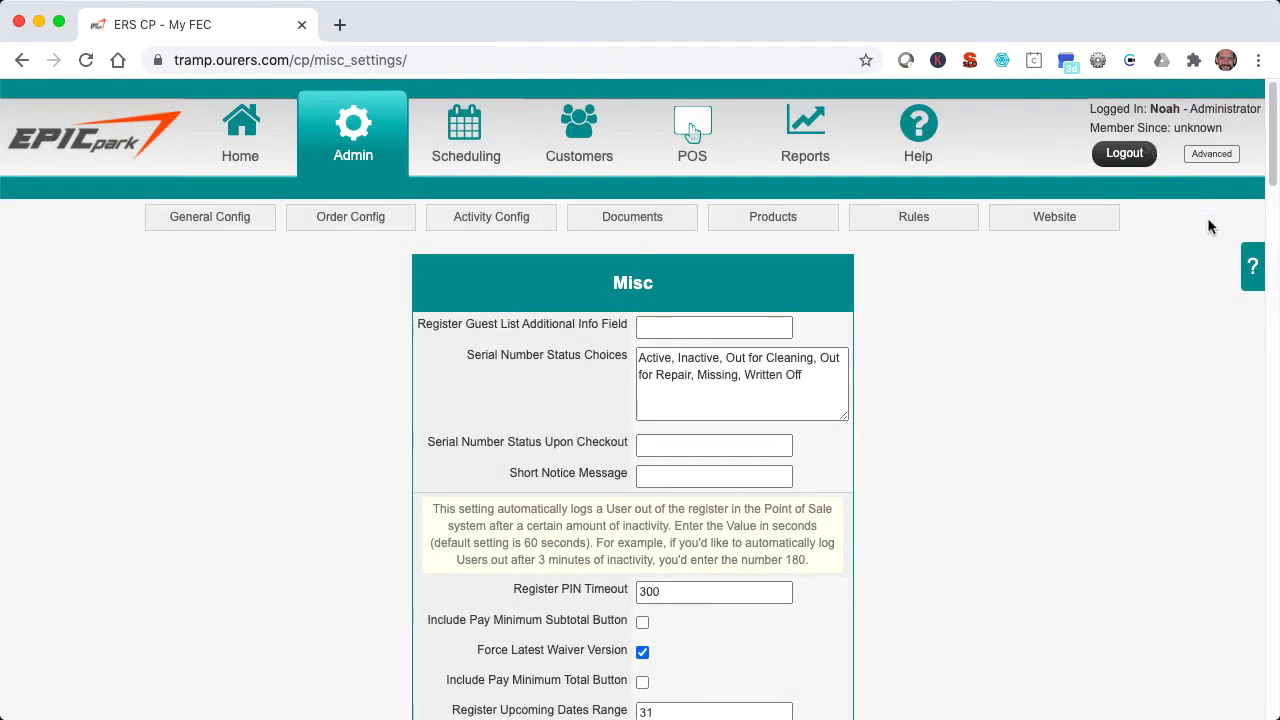
{"action": "left_click", "coordinate": [1249, 267]}
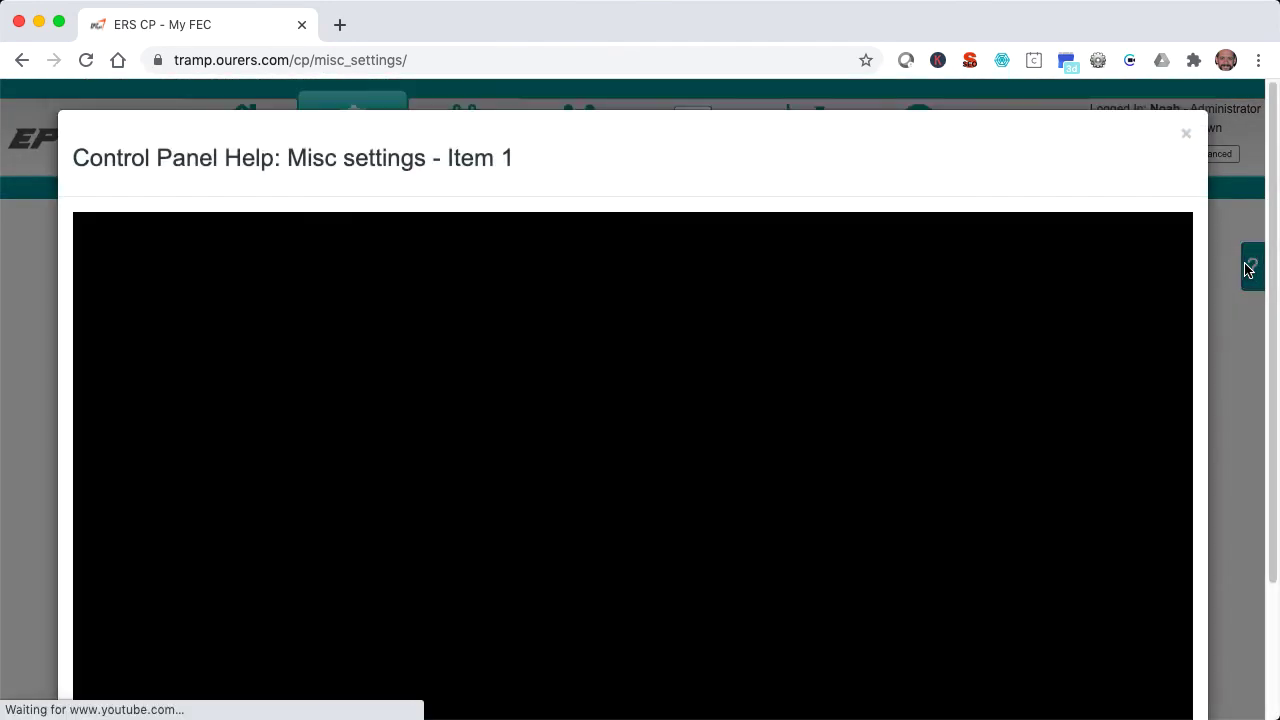